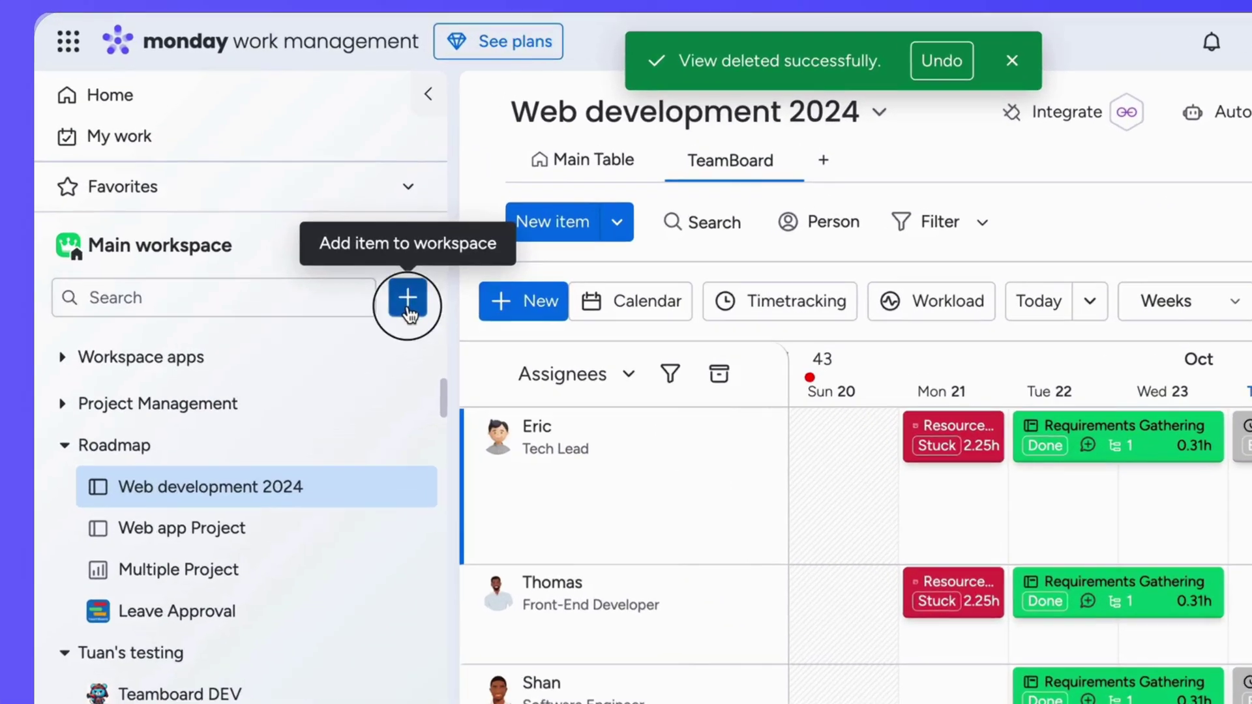
Add the installed Leave Approval app from the workspace's + menu under Apps.
left_click(409, 298)
mouse_move(476, 433)
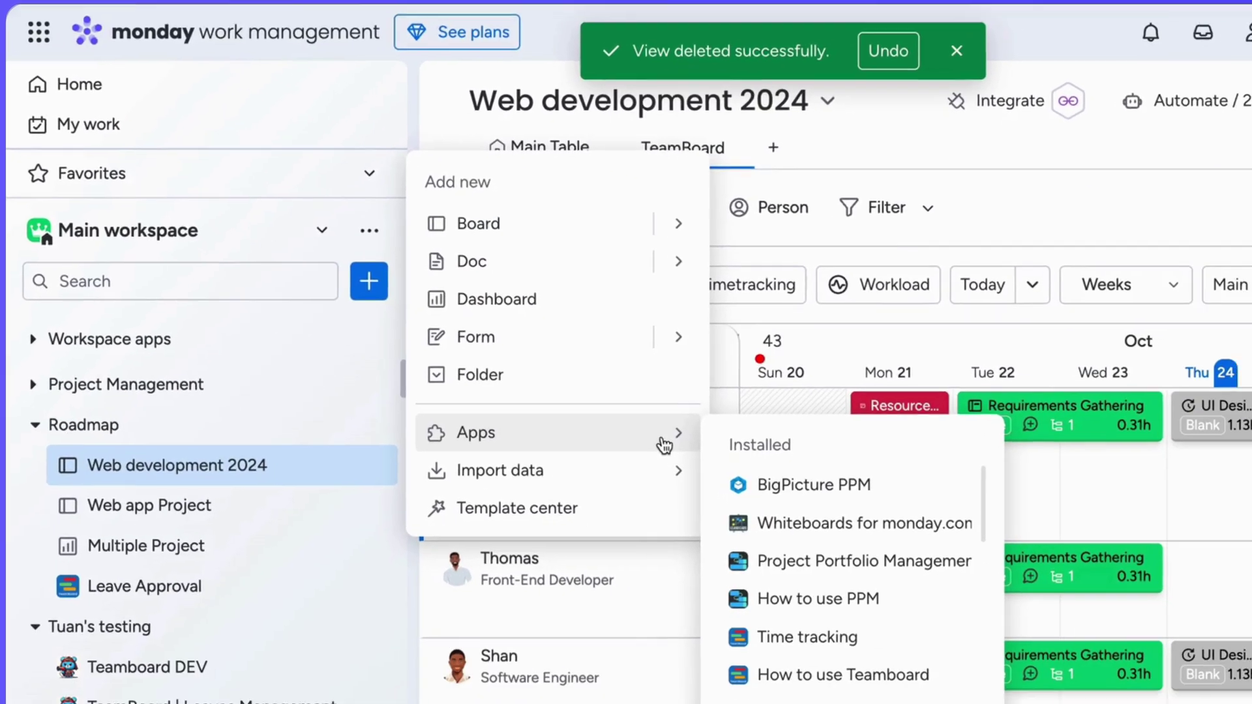
scroll(775, 582, "down", 1)
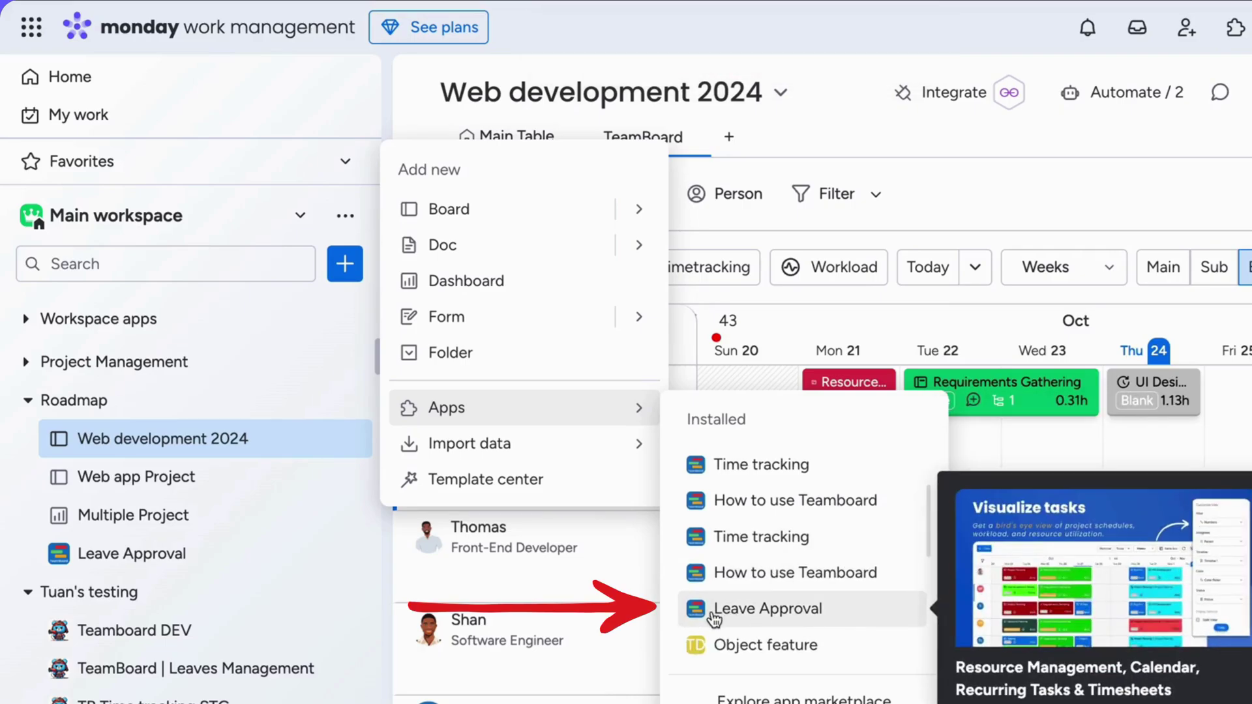
left_click(788, 616)
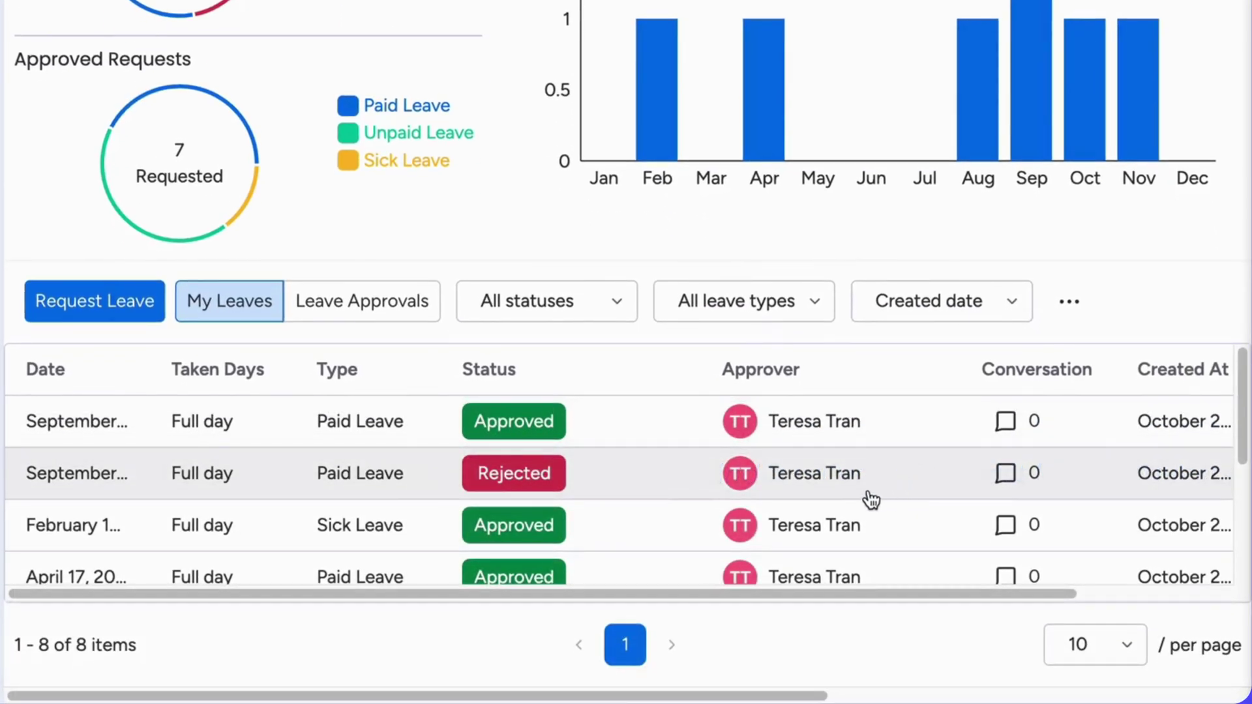
scroll(871, 494, "down", 1)
scroll(869, 496, "down", 3)
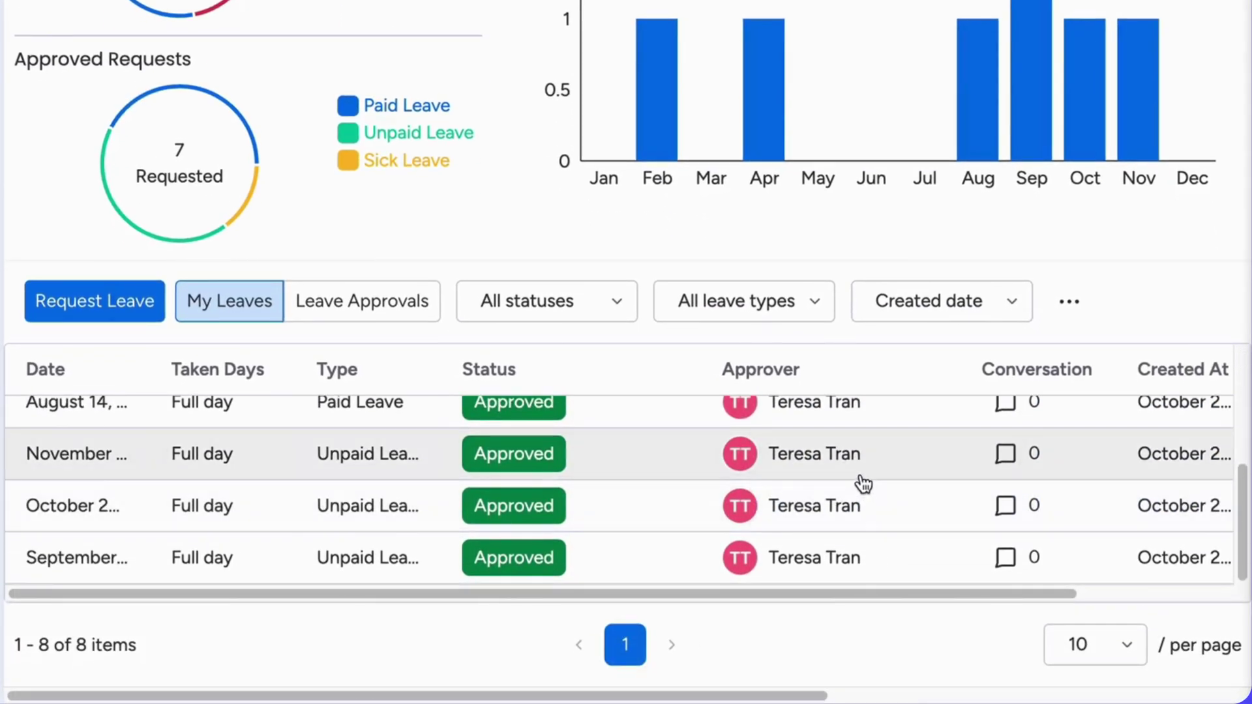
scroll(861, 474, "up", 4)
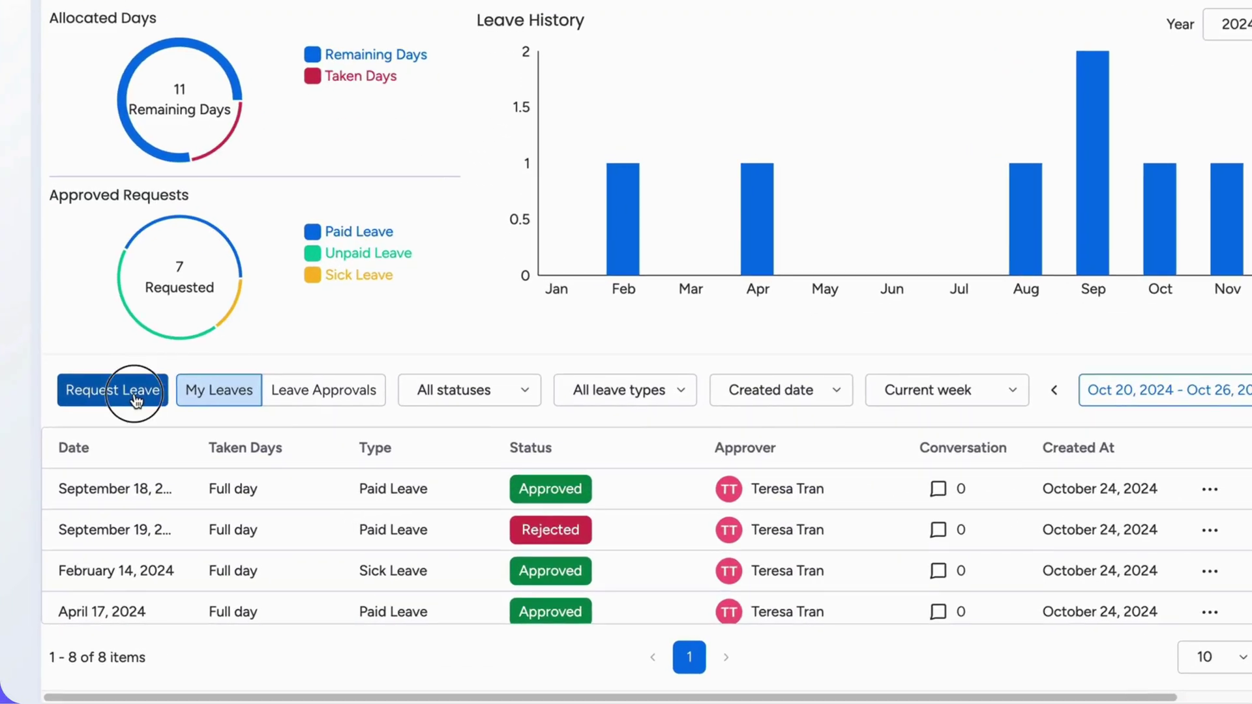
left_click(271, 427)
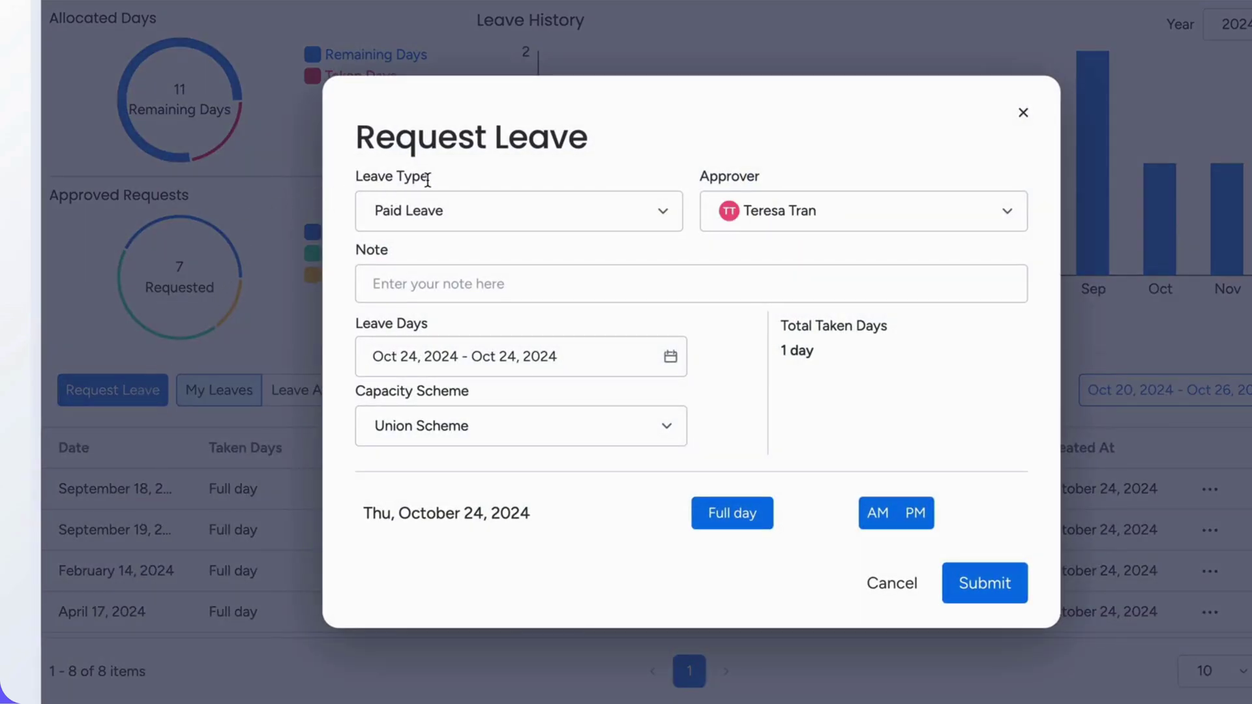
left_click(663, 213)
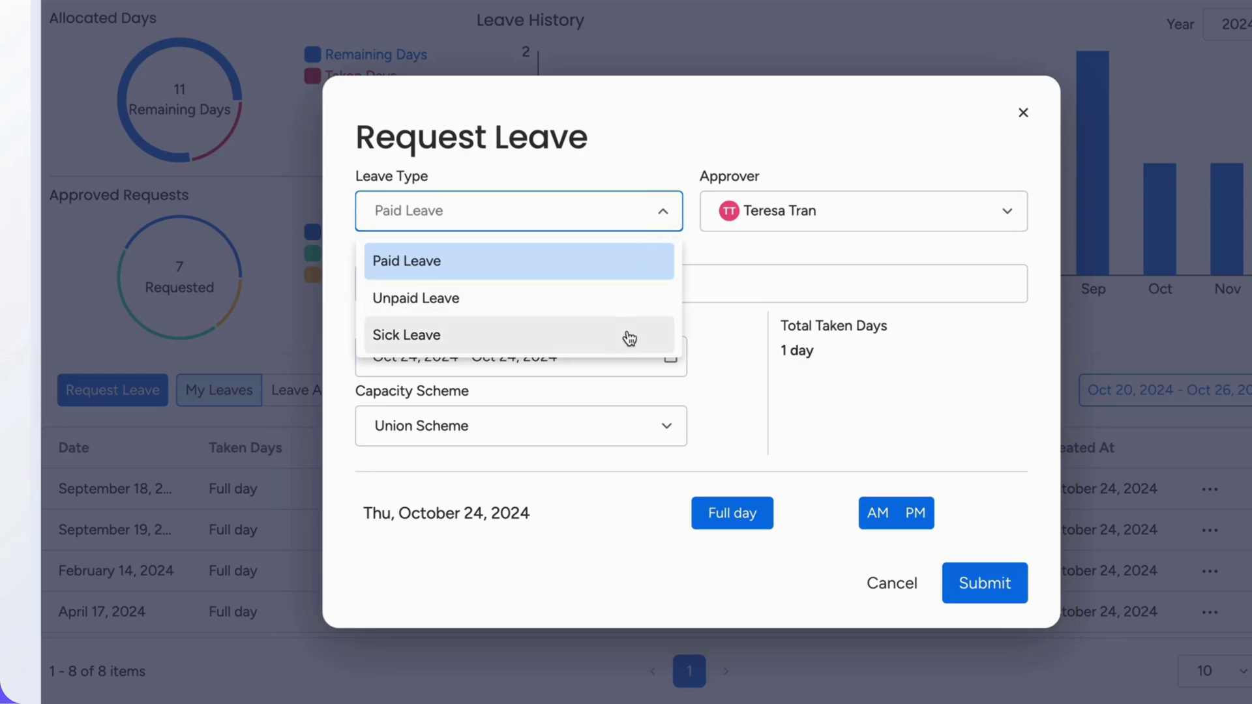
left_click(631, 264)
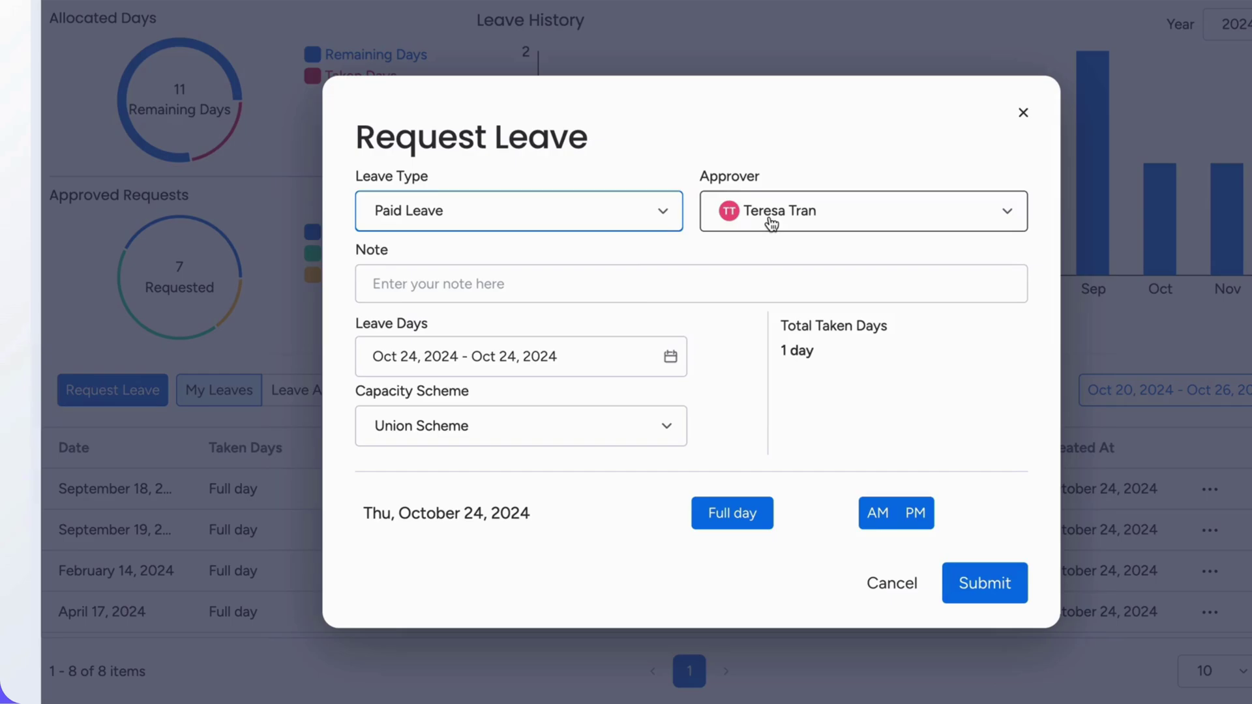
left_click(790, 224)
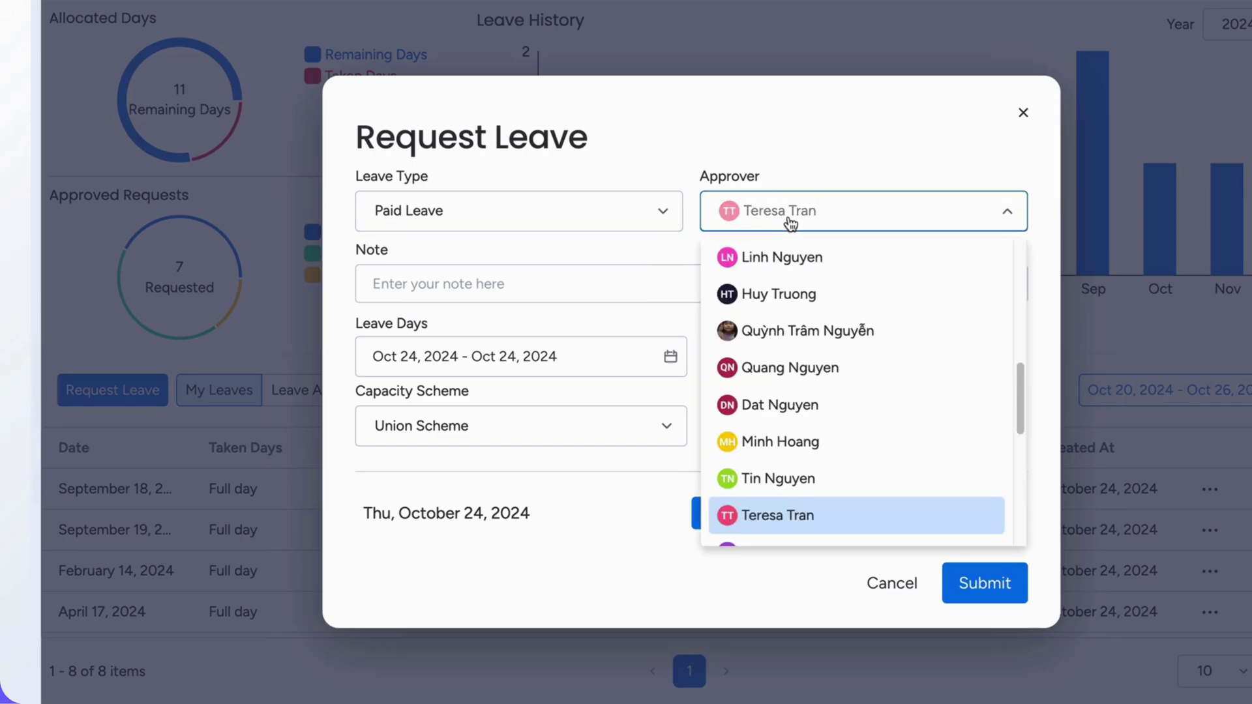
left_click(790, 224)
Add the personal-commitment note and set the leave day to Friday, October 25, 2024.
left_click(410, 276)
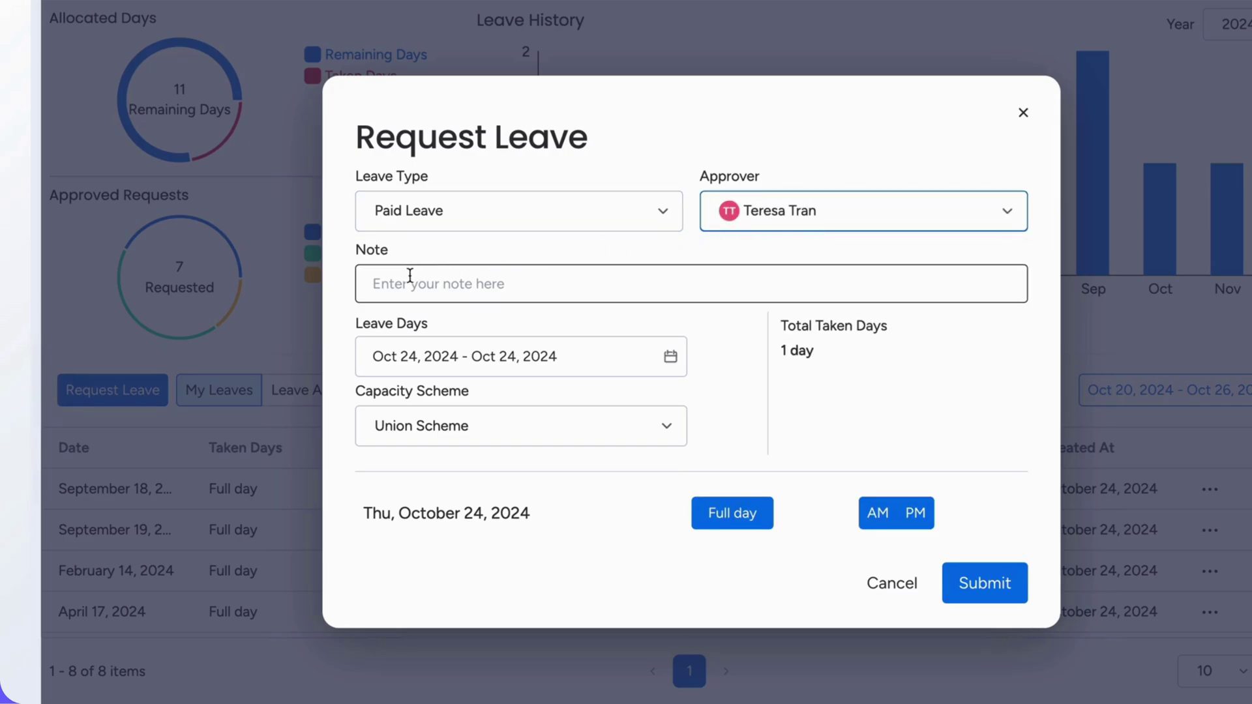
left_click(416, 283)
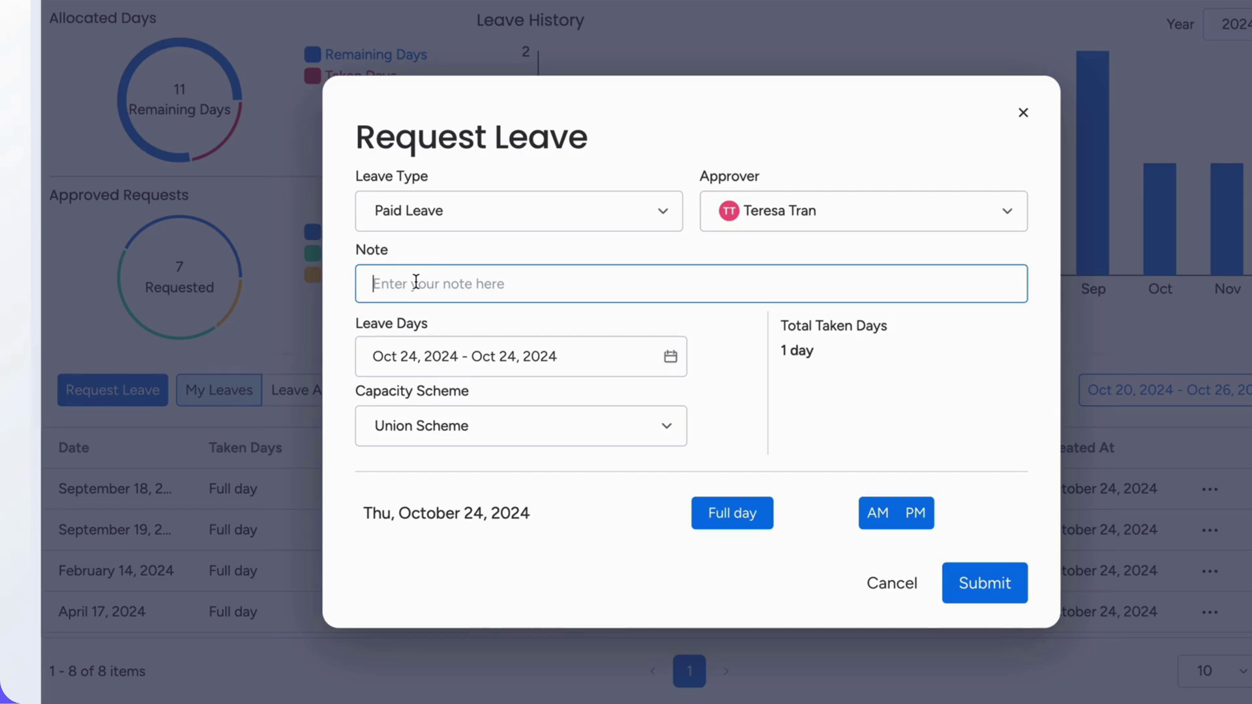
type("I would like to request leave due to a personal commitment.")
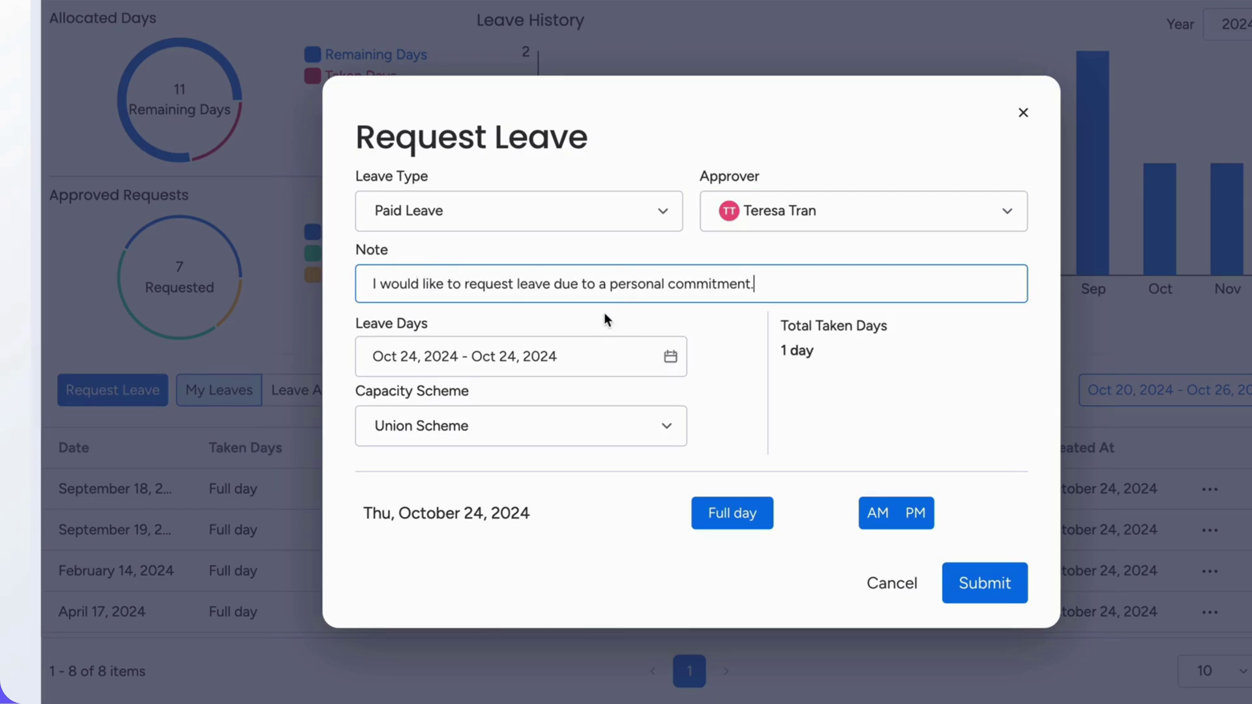
left_click(603, 312)
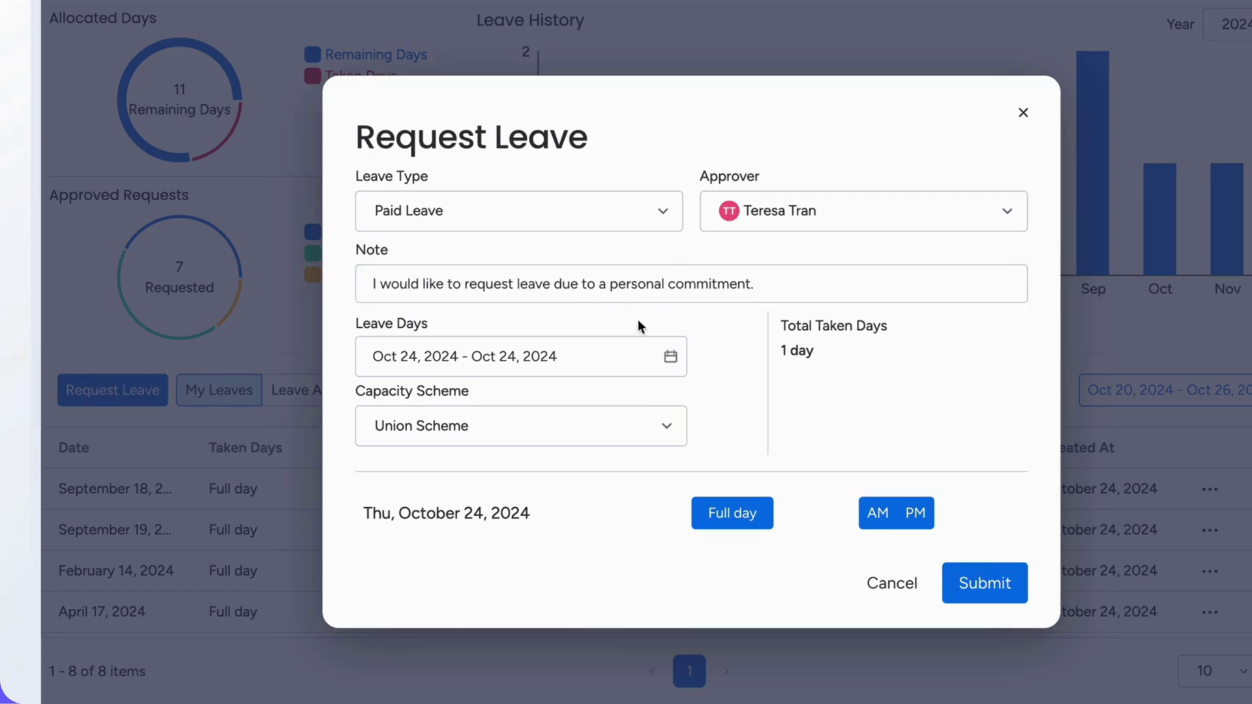
left_click(448, 356)
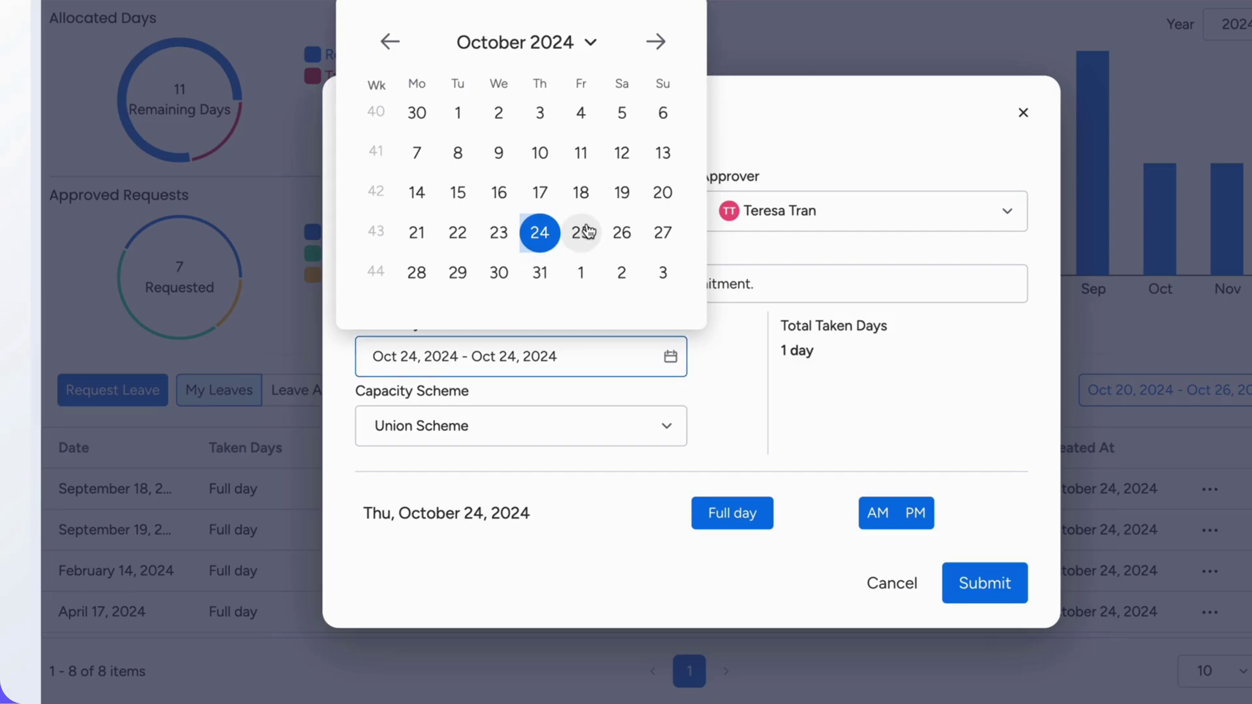
left_click(584, 232)
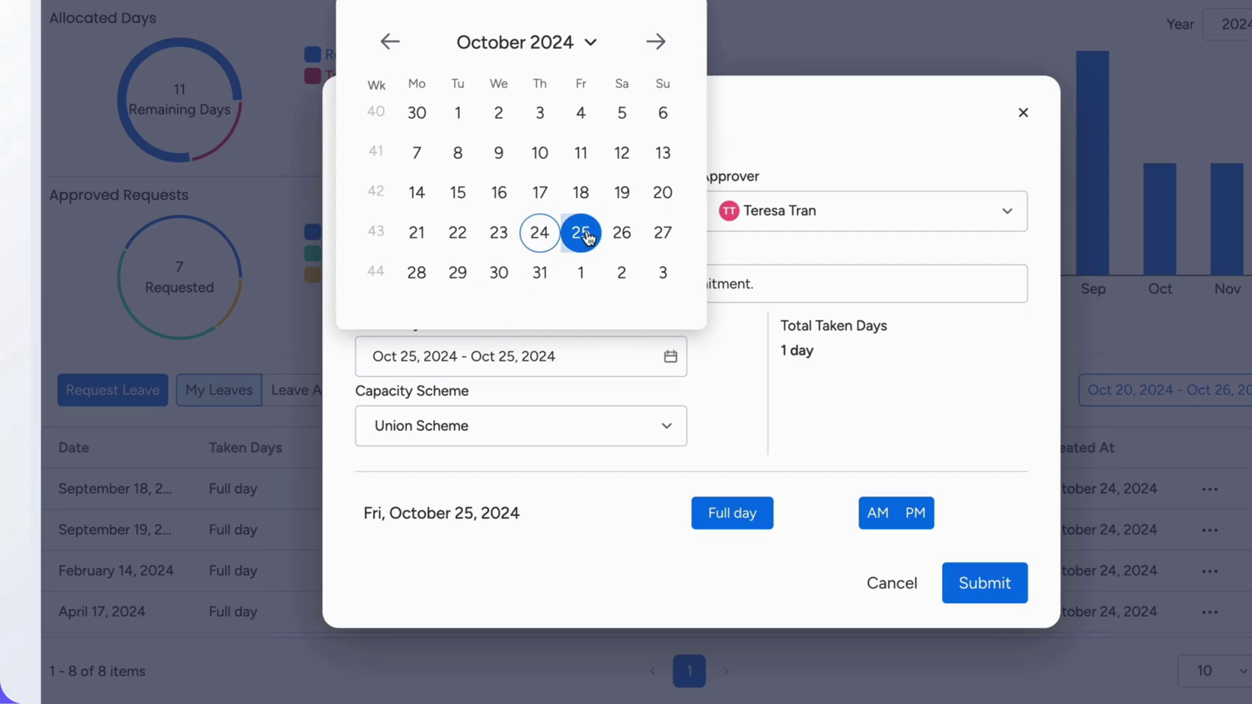
left_click(728, 368)
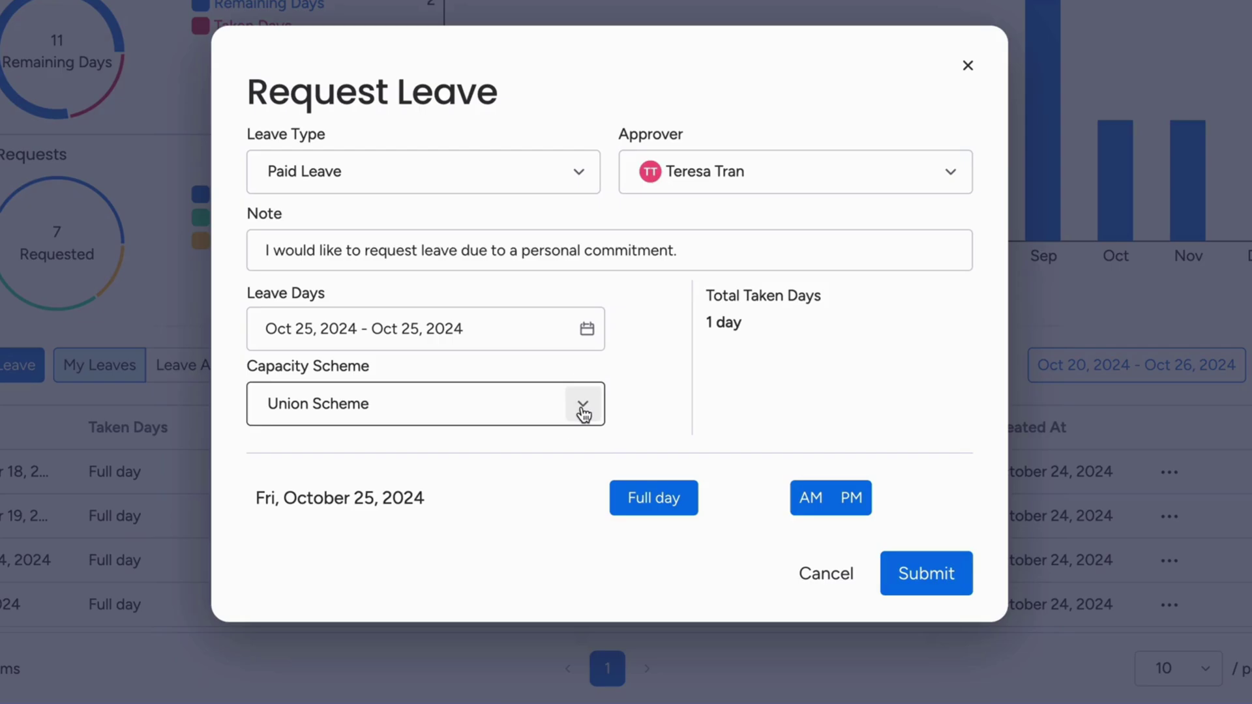
Keep Union Scheme, make October 25 an AM half day, and submit the request.
left_click(584, 409)
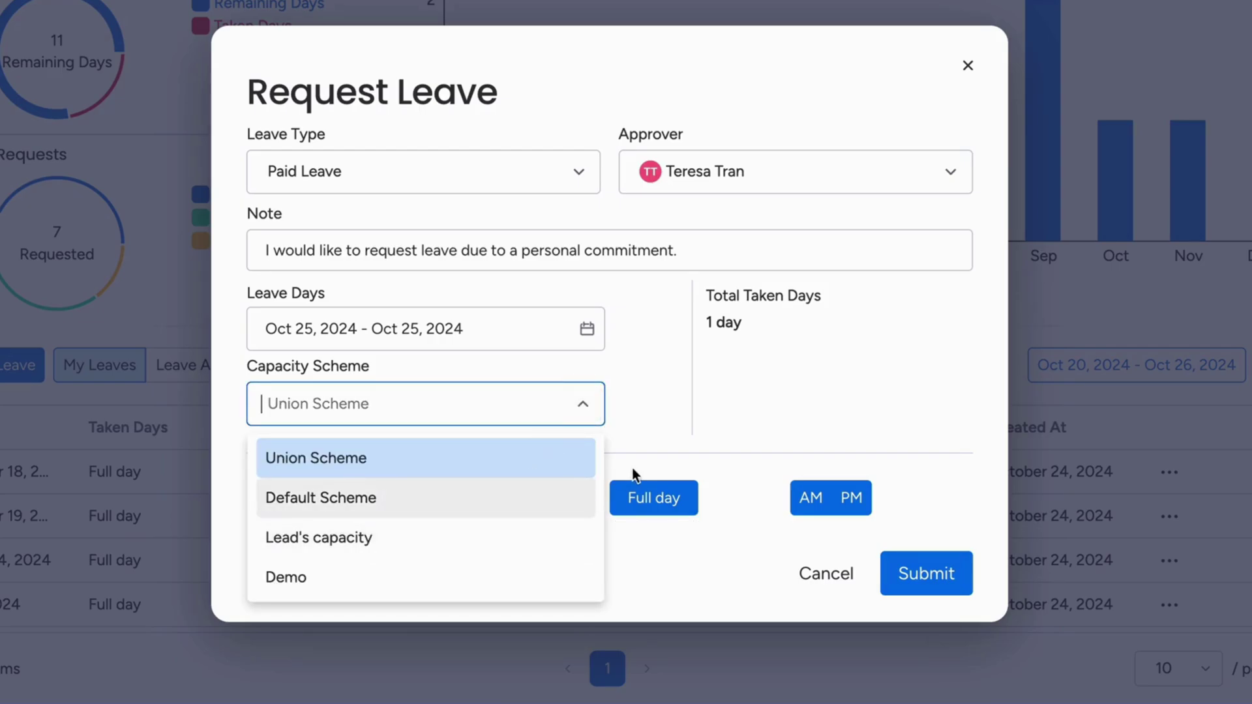
left_click(592, 456)
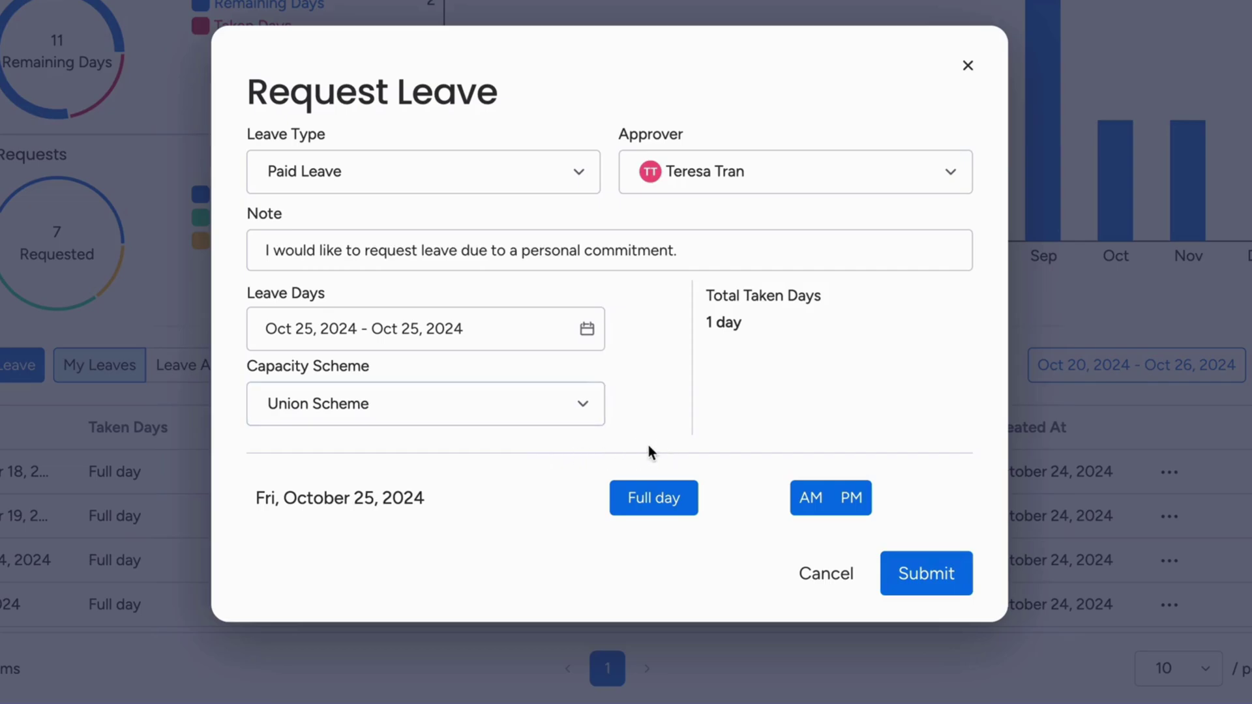
left_click(654, 498)
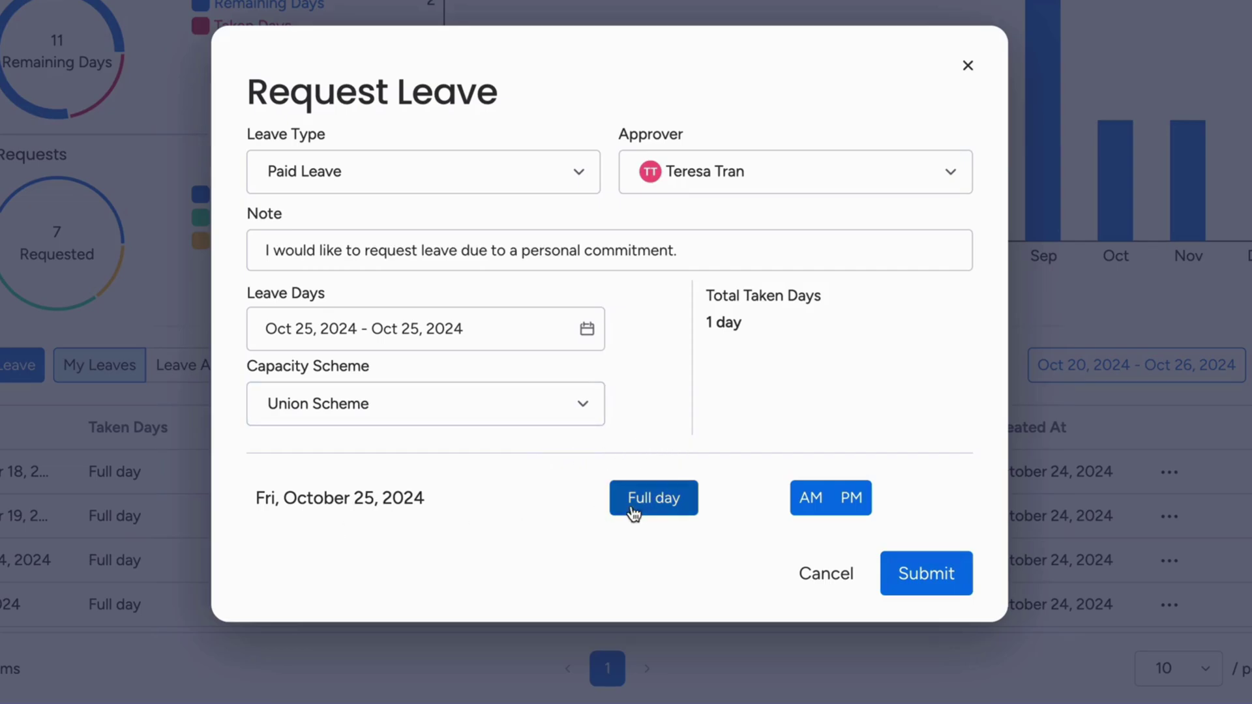
left_click(663, 509)
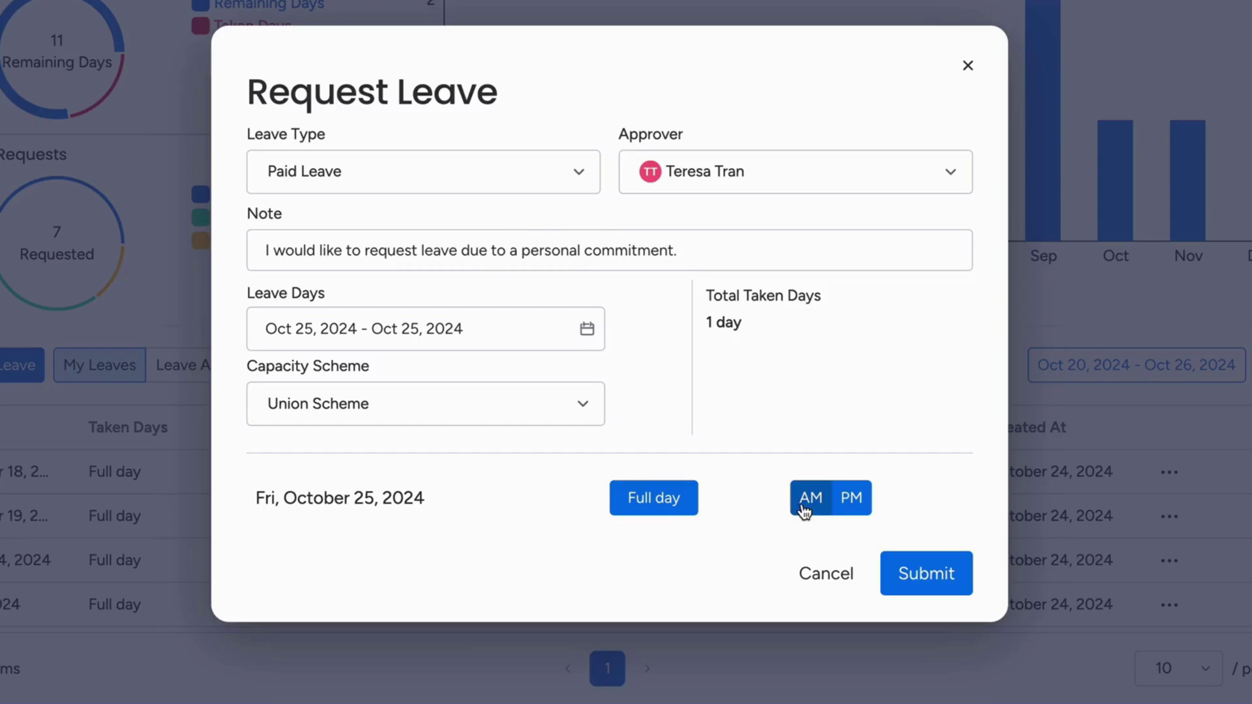
left_click(802, 509)
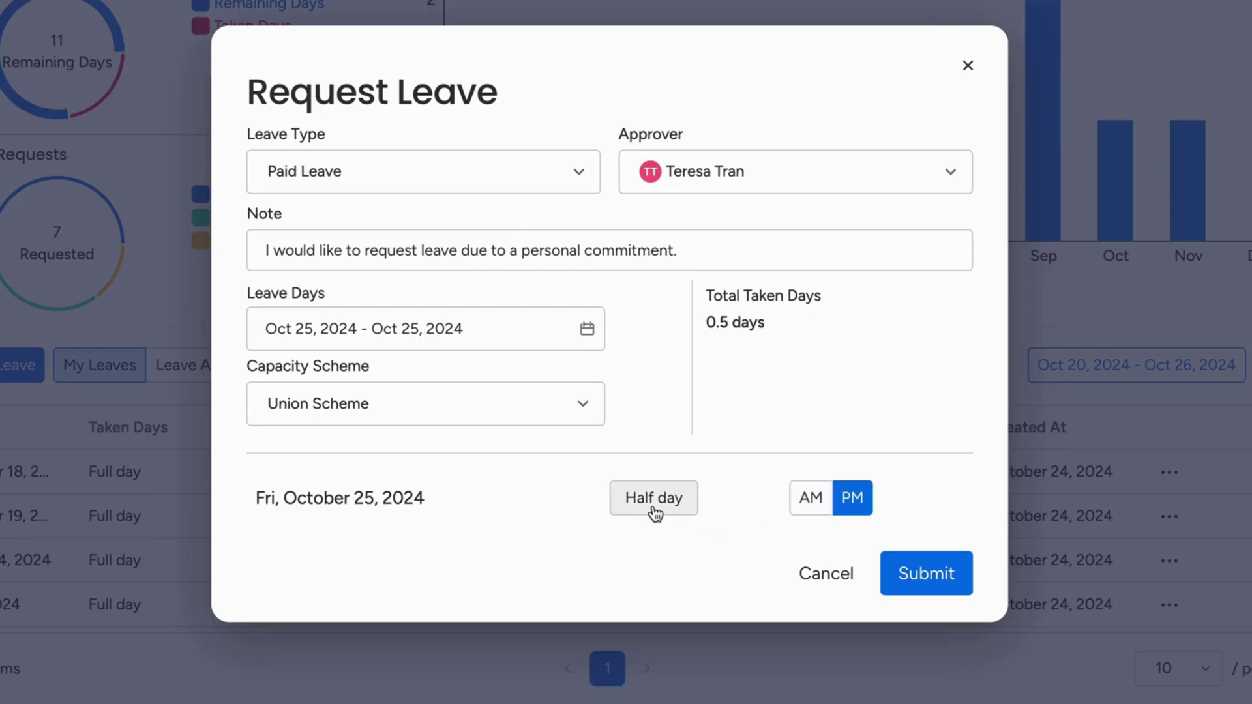
left_click(848, 501)
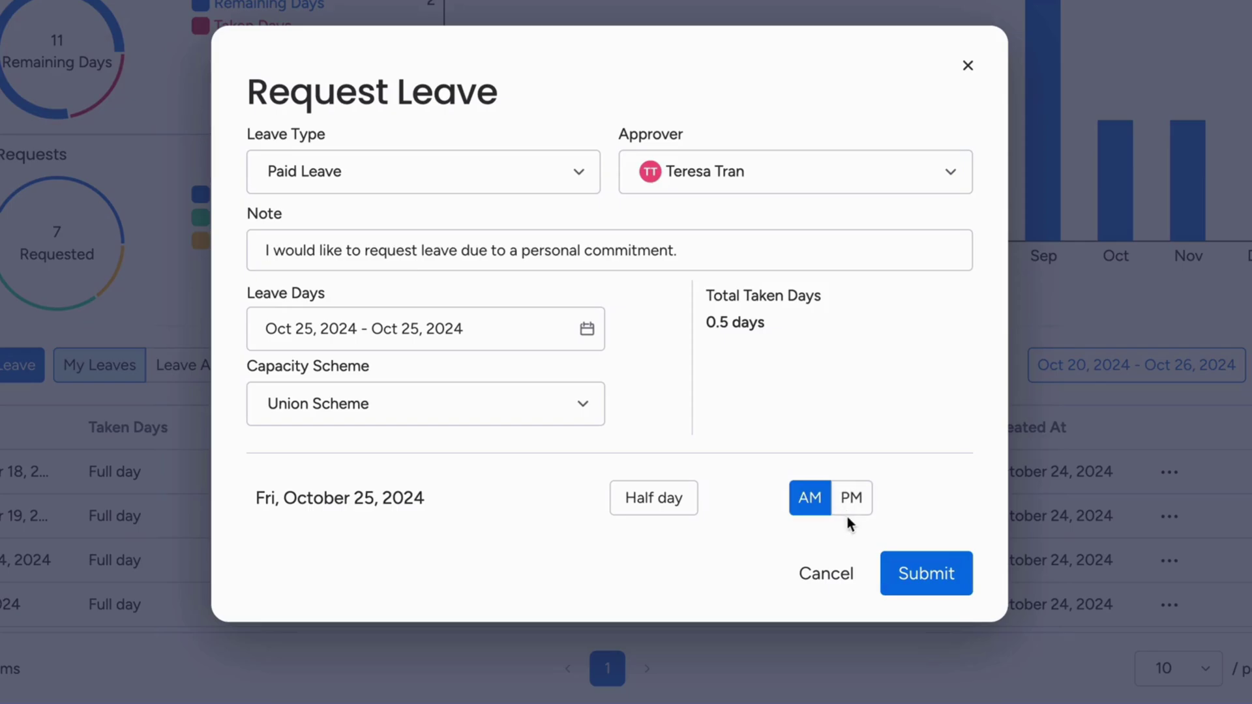
left_click(894, 592)
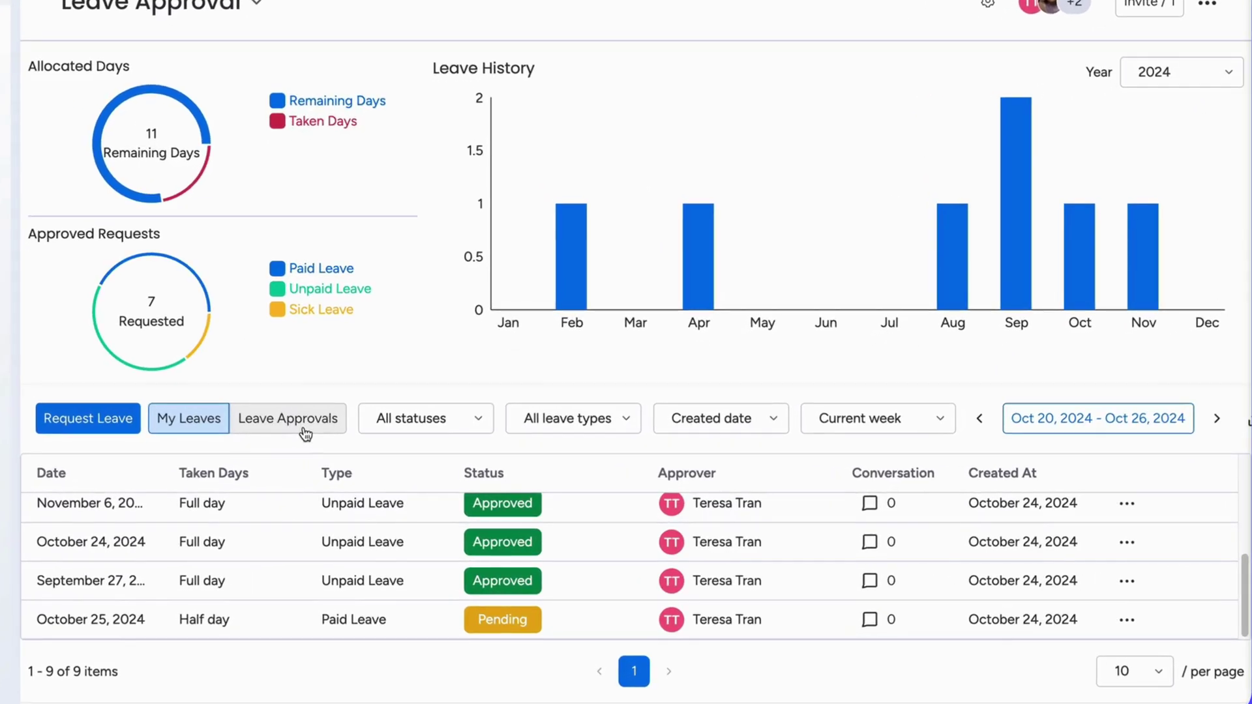
Show this year's requests awaiting approval and approve the October 25 half-day leave.
left_click(288, 418)
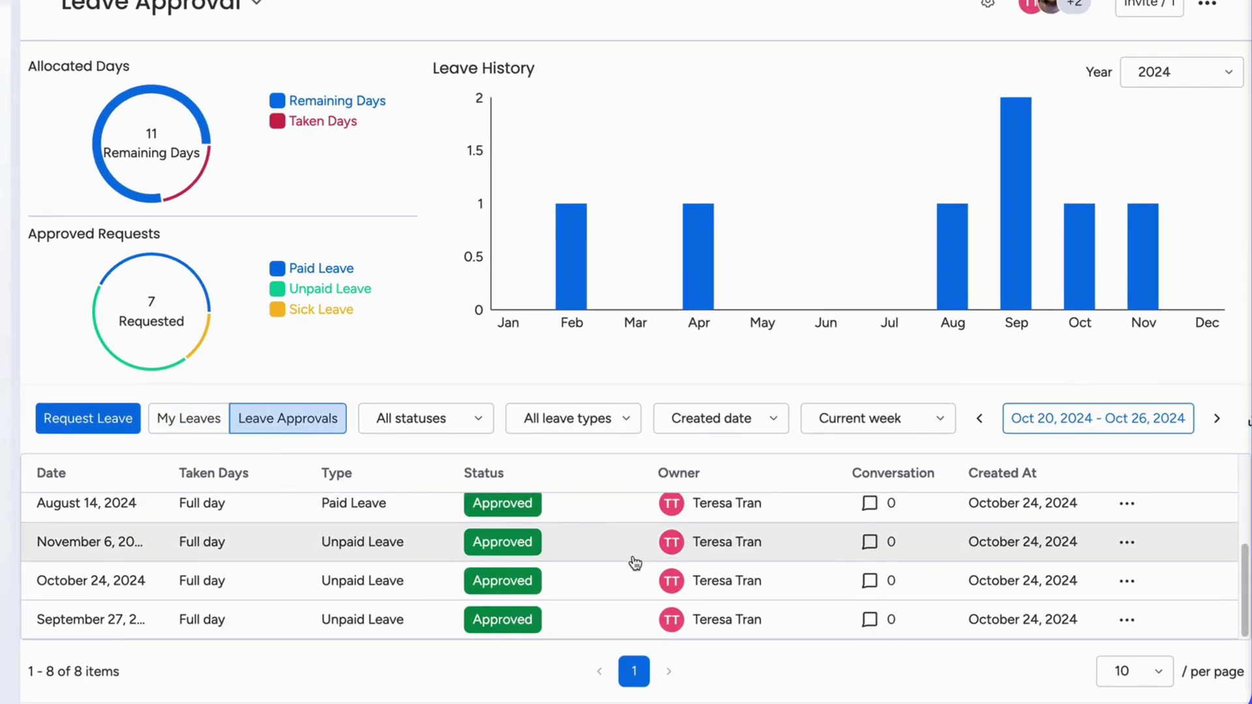
scroll(644, 556, "up", 2)
scroll(644, 556, "up", 2)
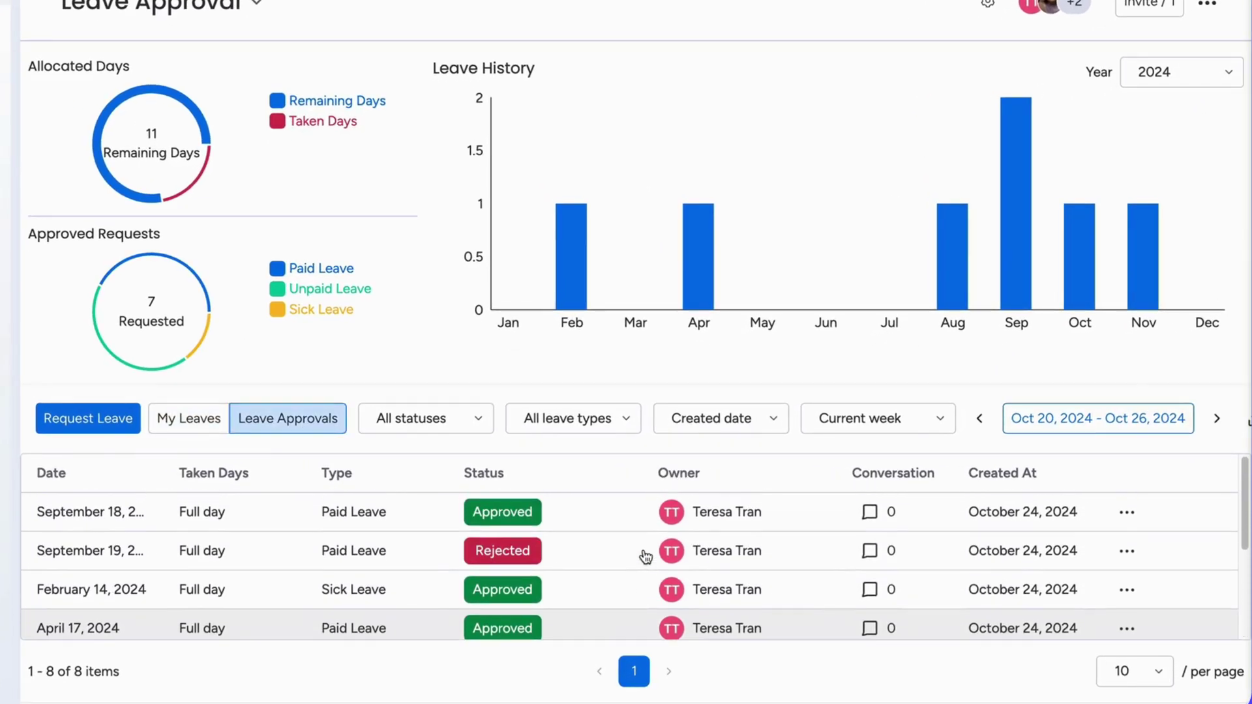
left_click(877, 418)
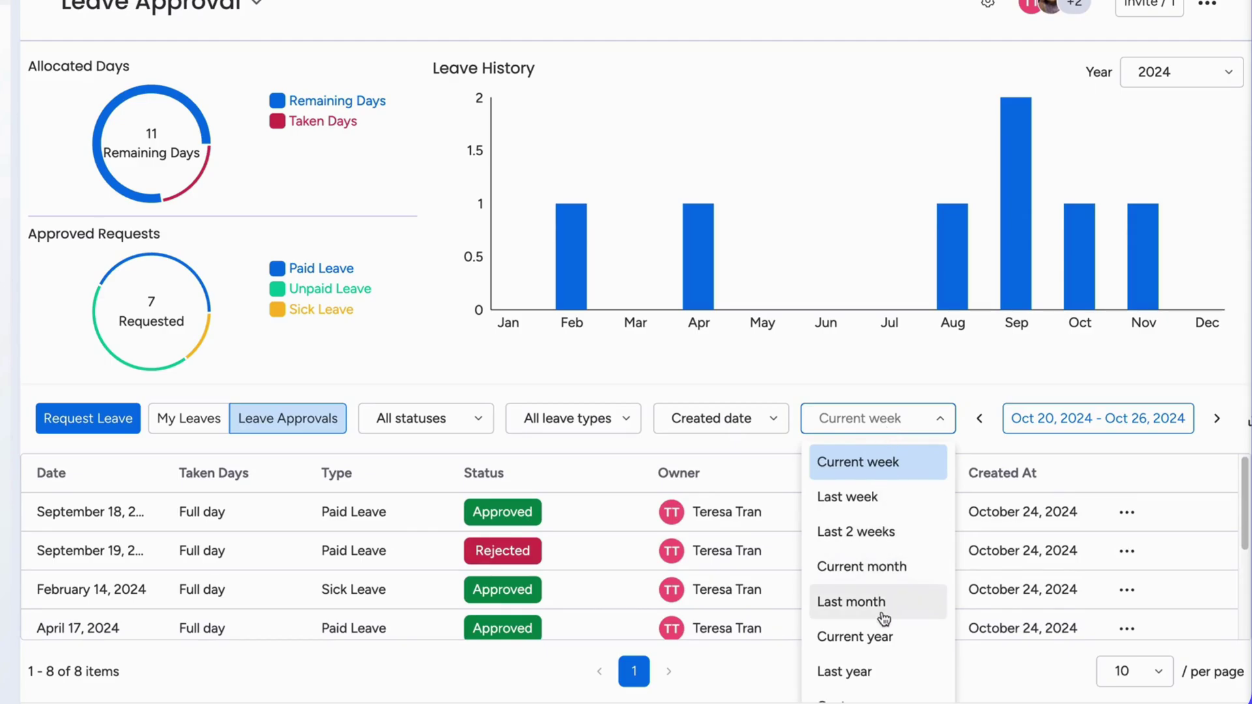
left_click(856, 635)
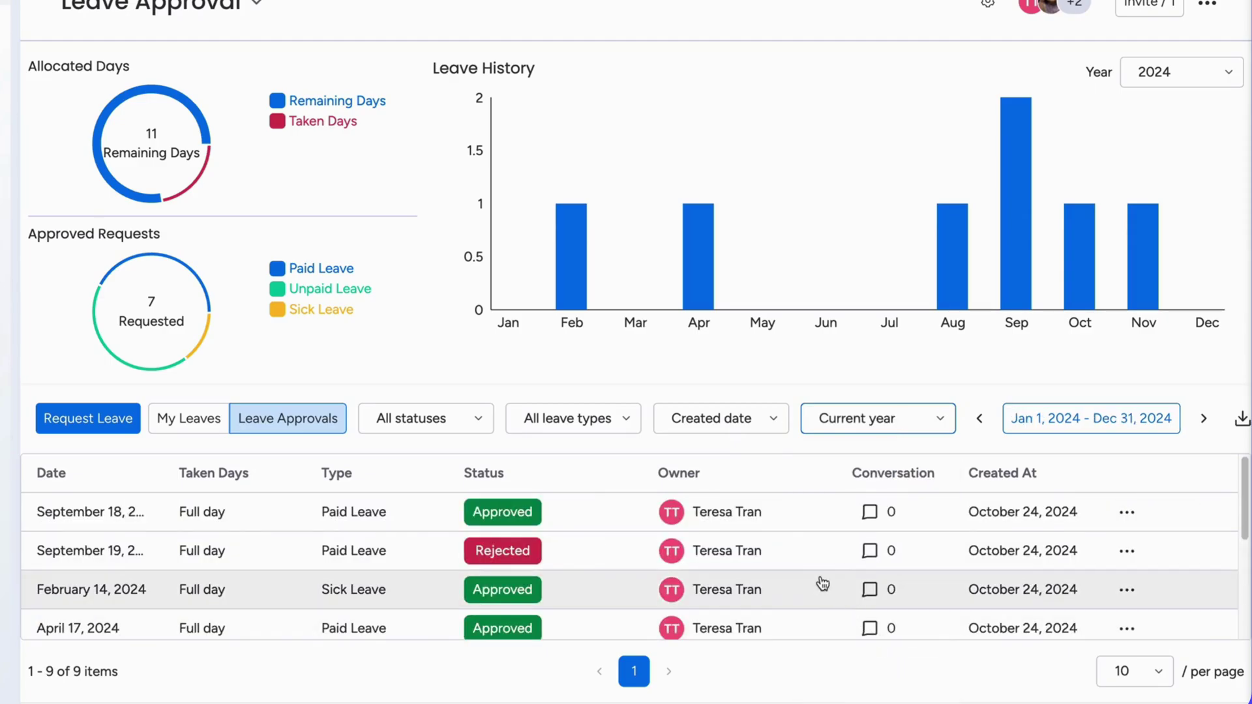
scroll(818, 577, "down", 3)
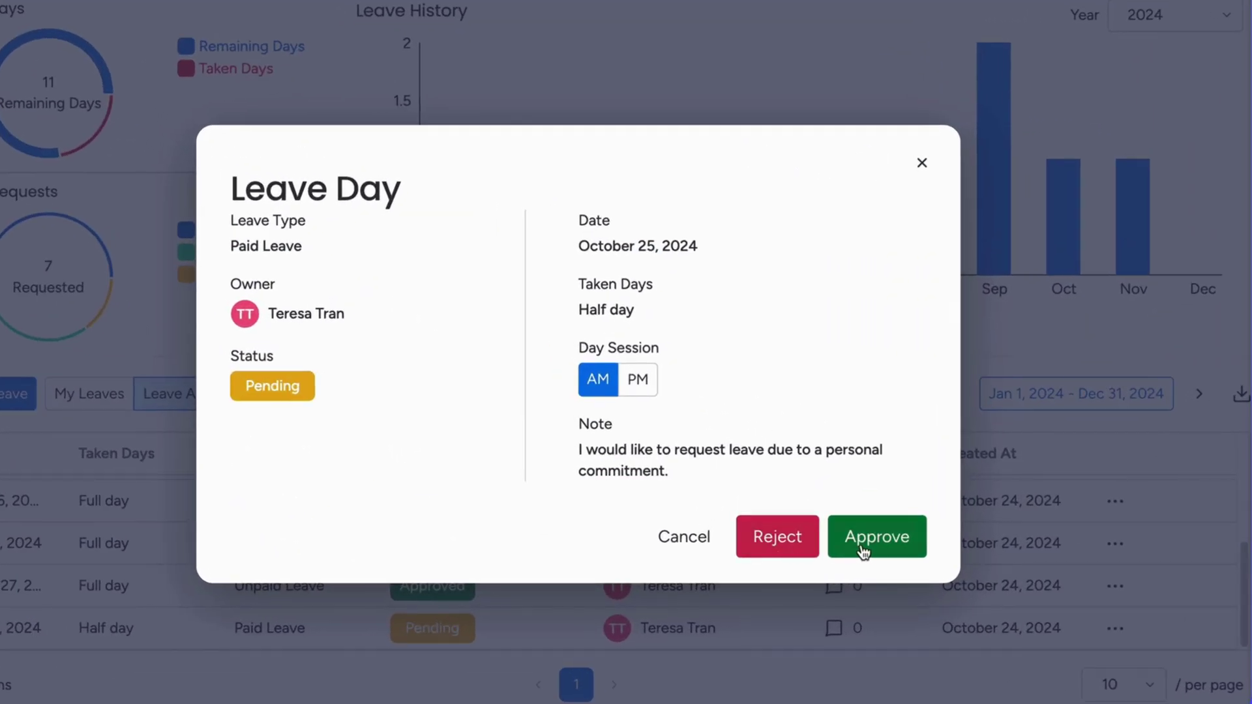
left_click(863, 550)
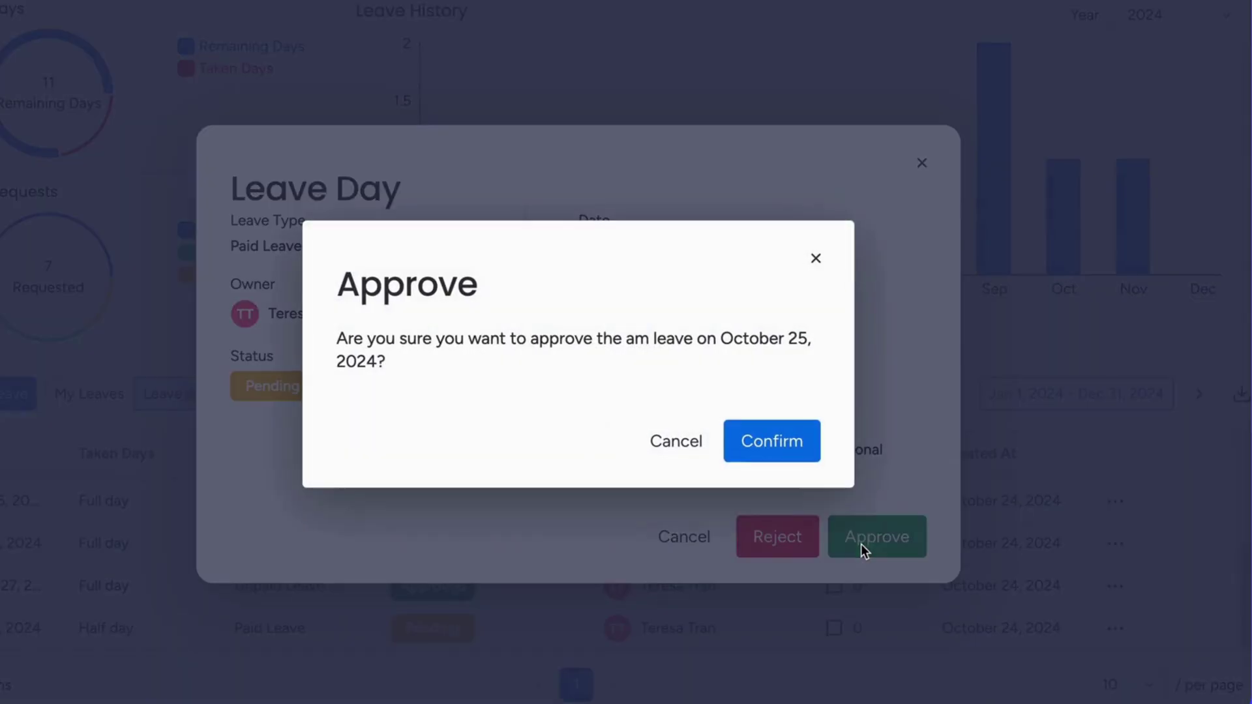
left_click(797, 458)
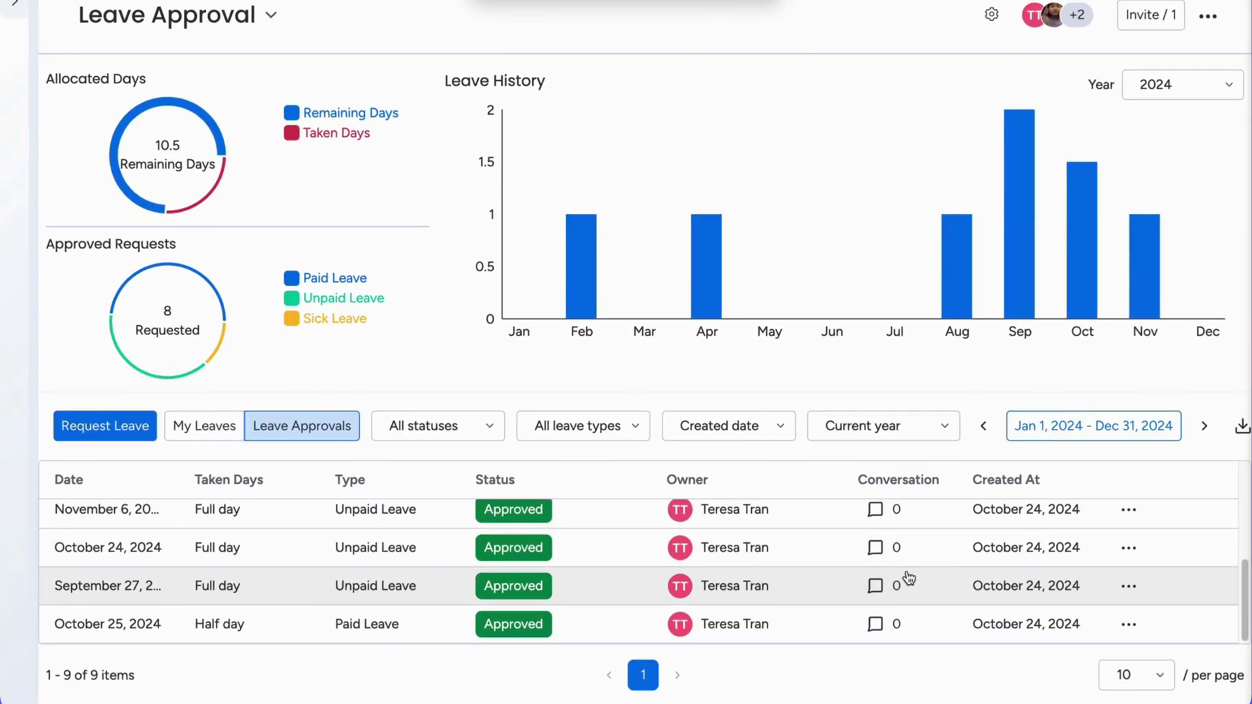
Open the October 25 leave's conversation and begin a comment reading 'Please ensure…'.
left_click(876, 624)
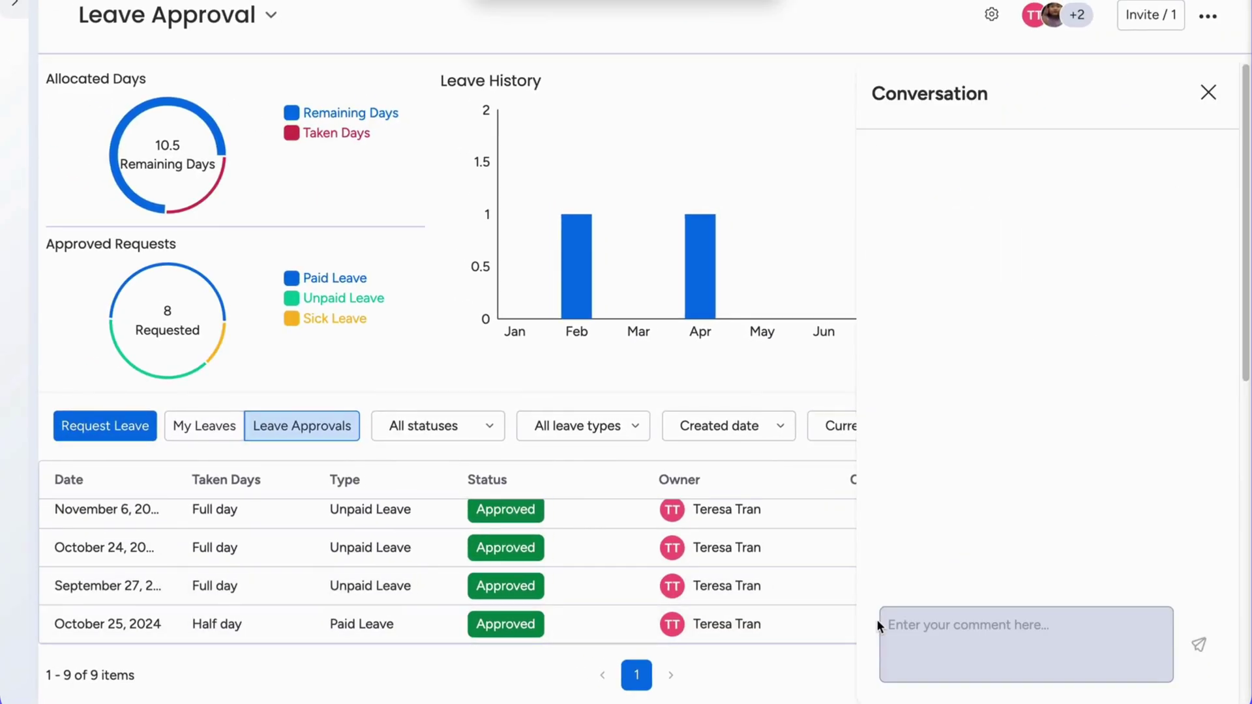
left_click(979, 624)
type("Please ensure")
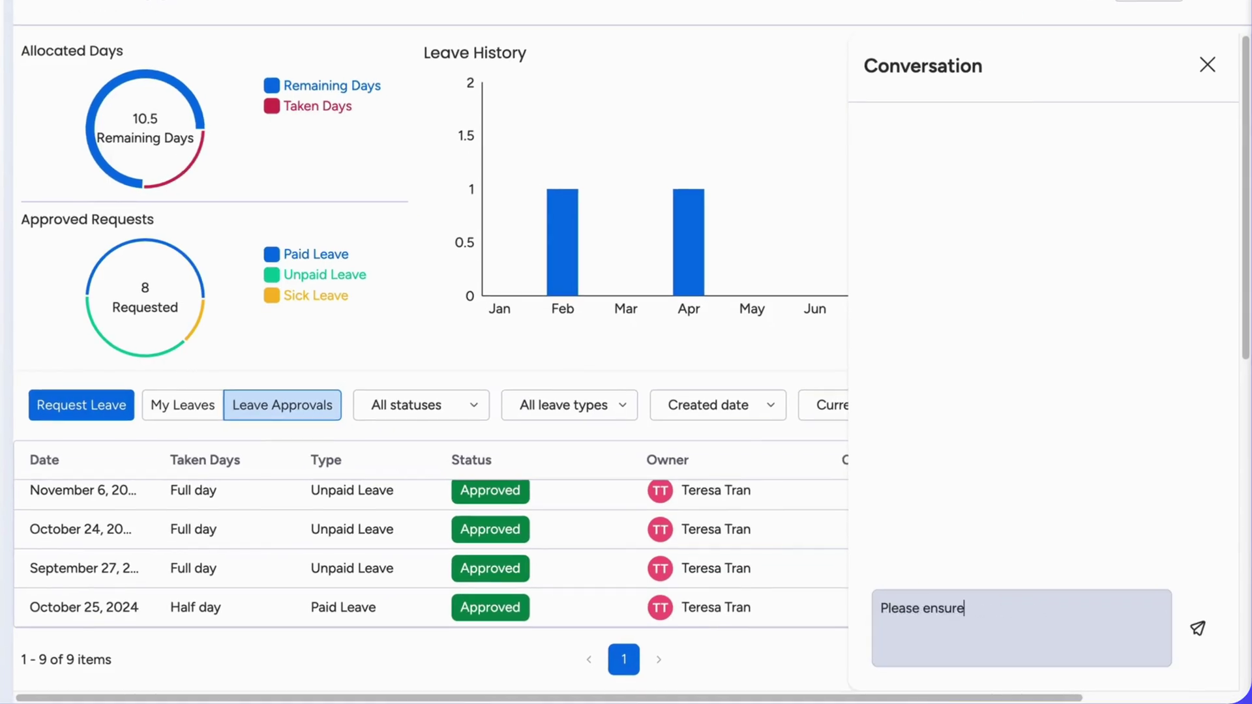
type("ne")
type("dovers are completed before you leave")
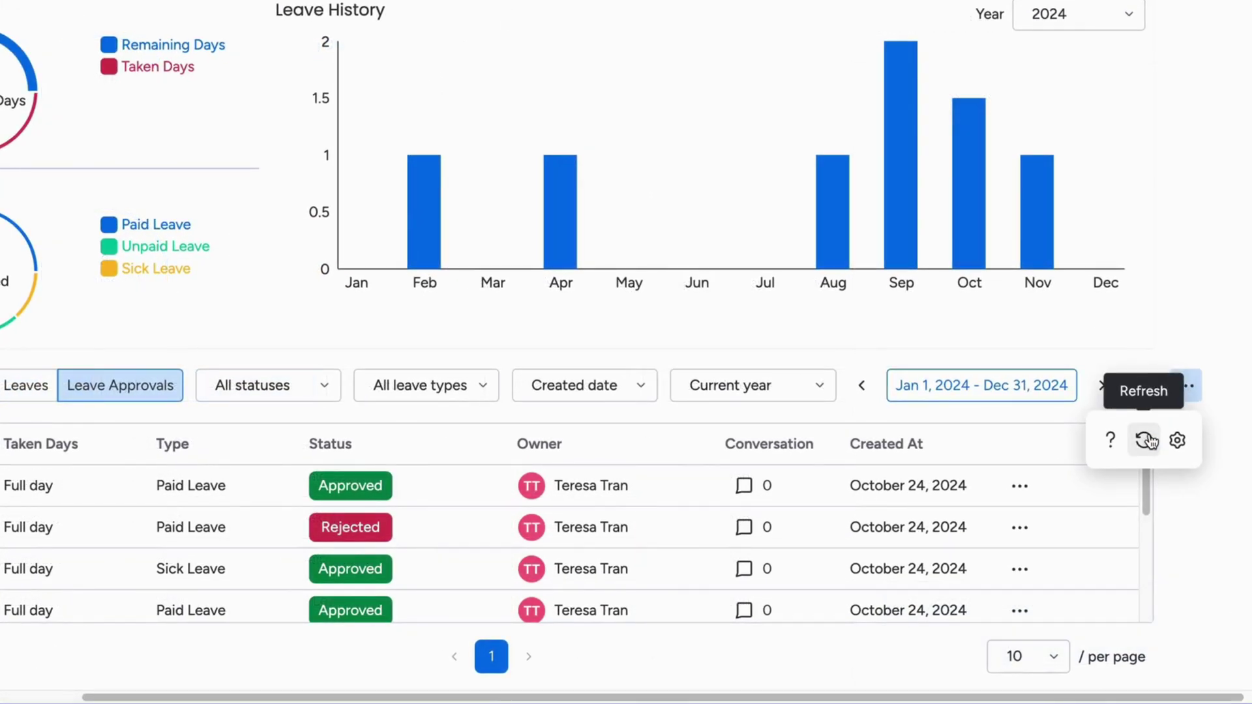
left_click(1177, 442)
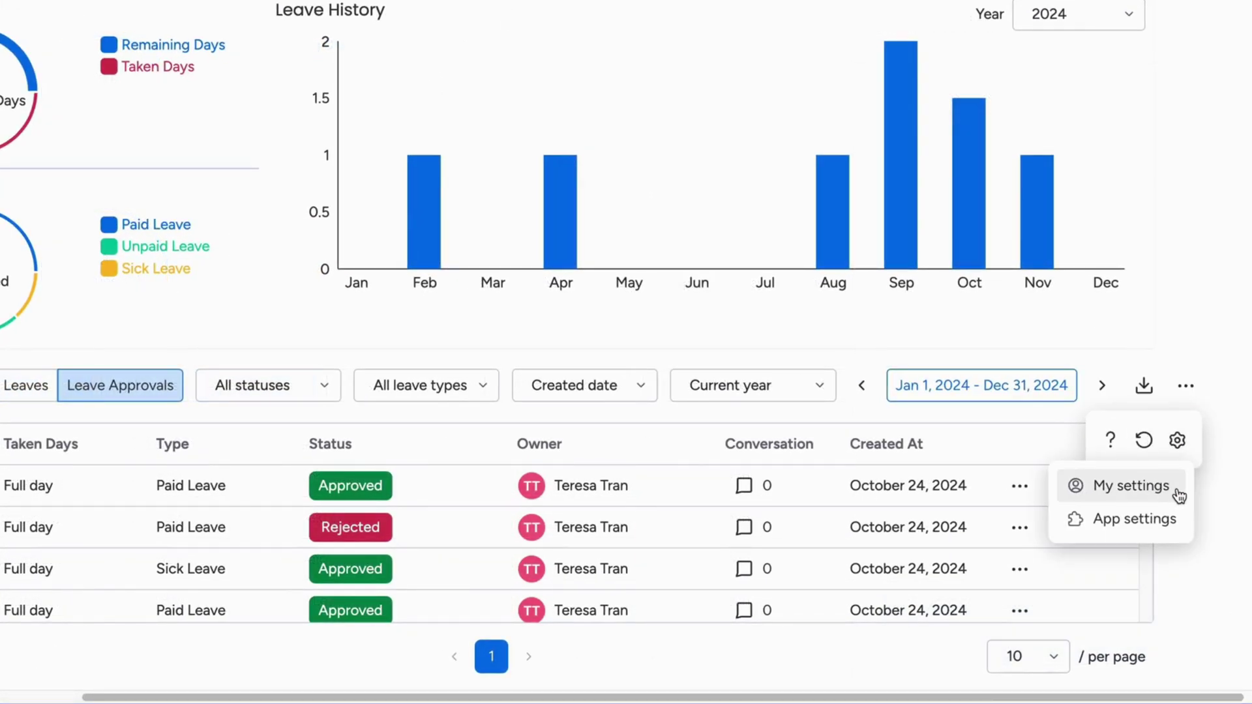
left_click(1129, 485)
left_click(171, 214)
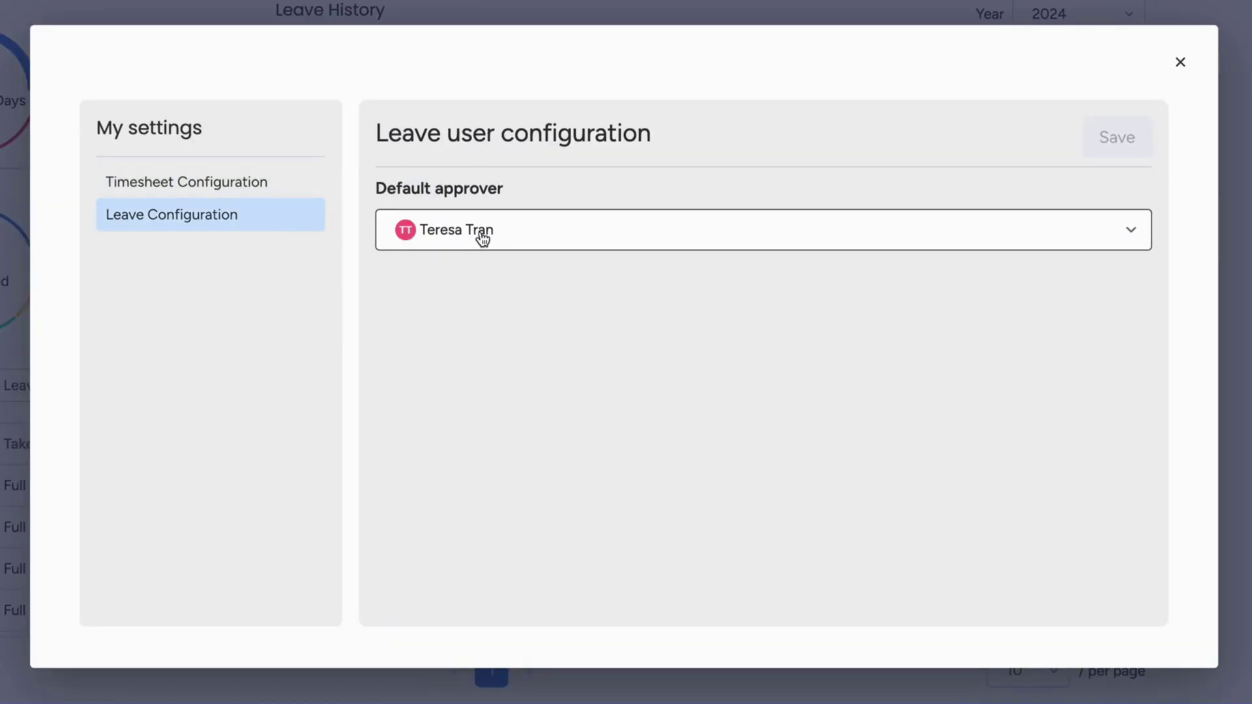
left_click(1181, 62)
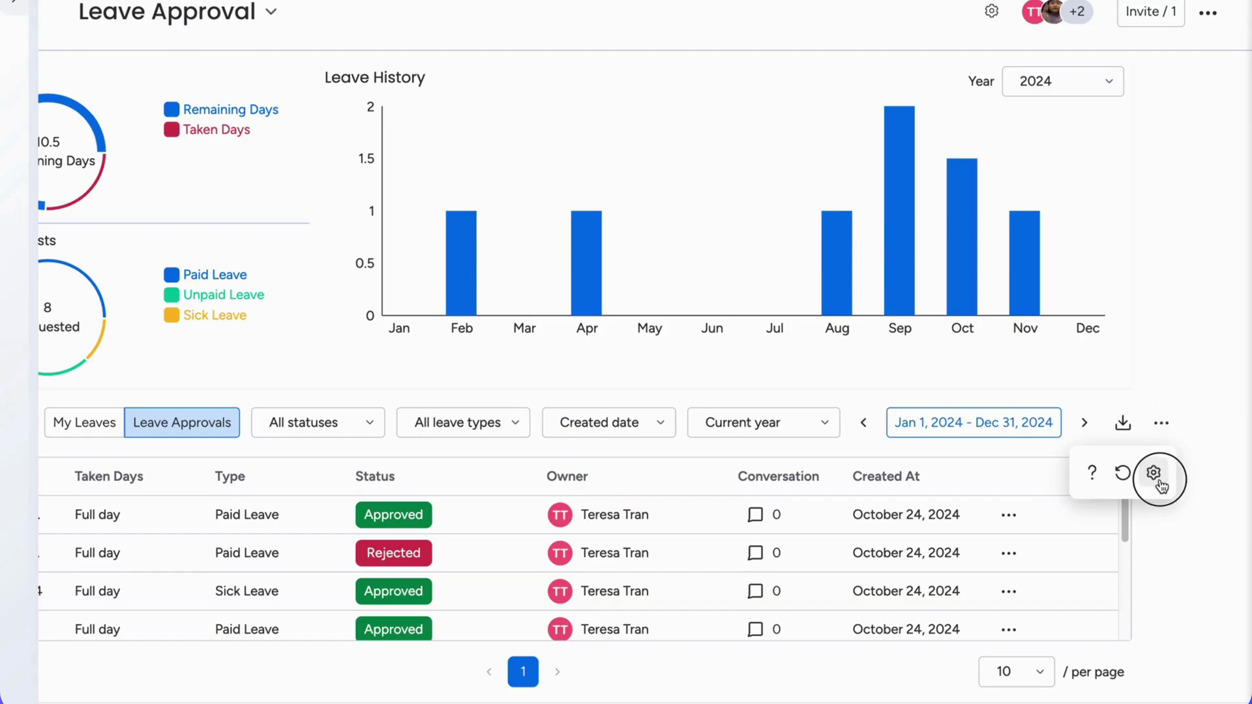
left_click(1154, 475)
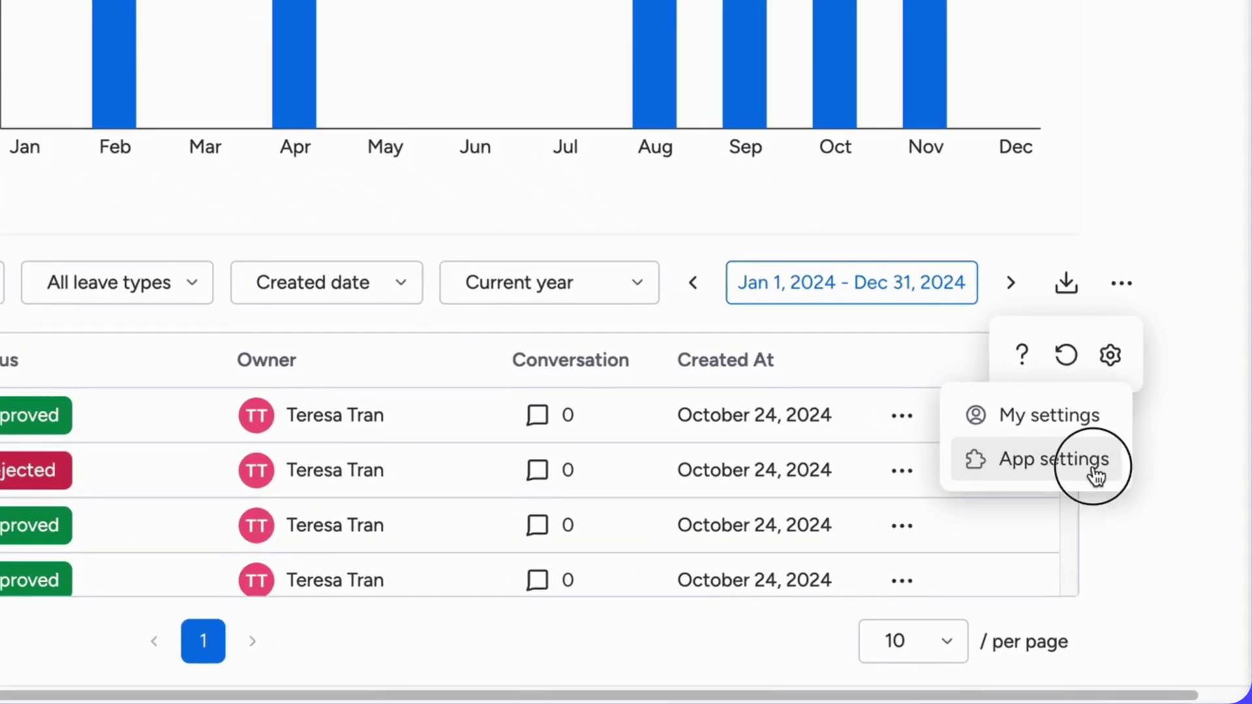
Show the system Leave Configuration: 14 allocation days, accumulation allowed, maximum 2 days.
left_click(1054, 459)
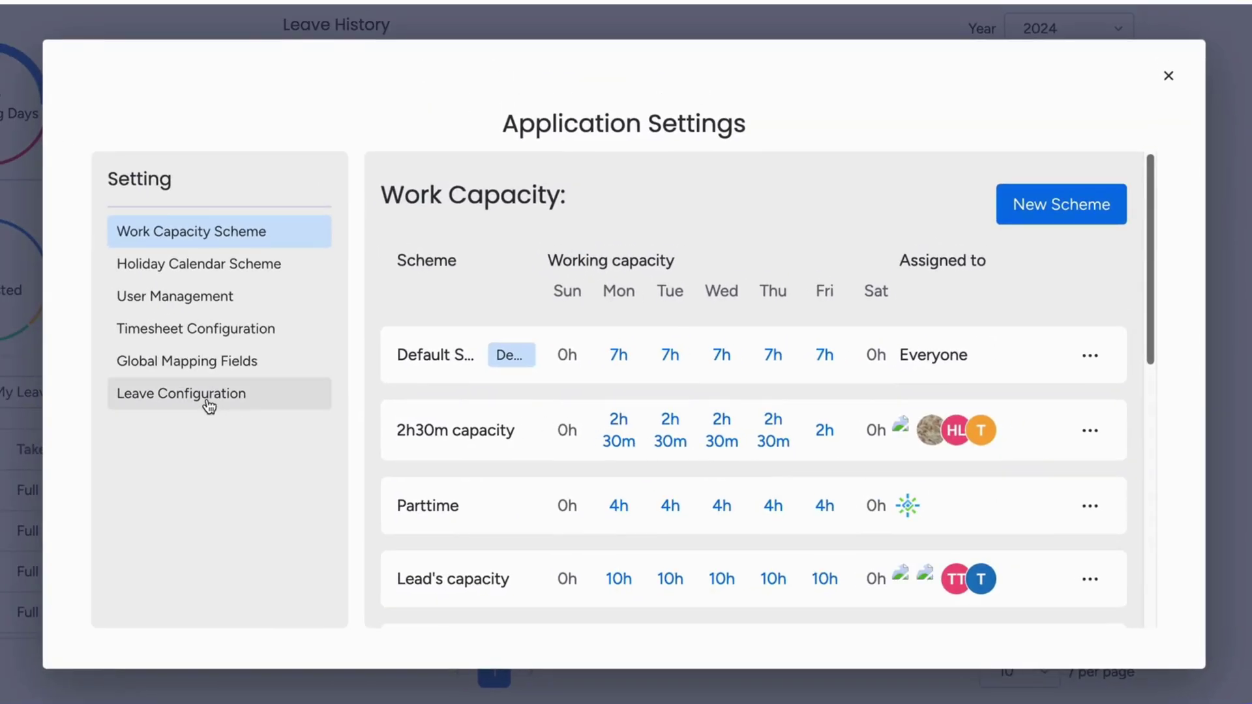
left_click(181, 394)
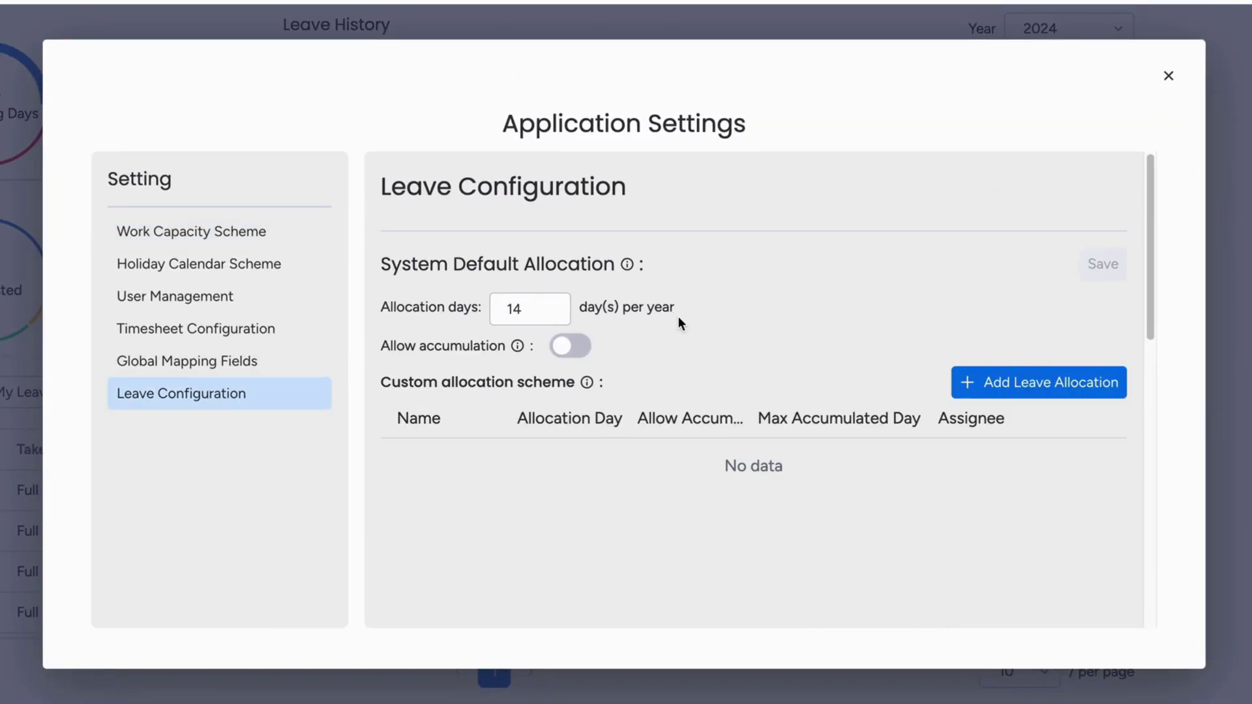
scroll(677, 317, "down", 1)
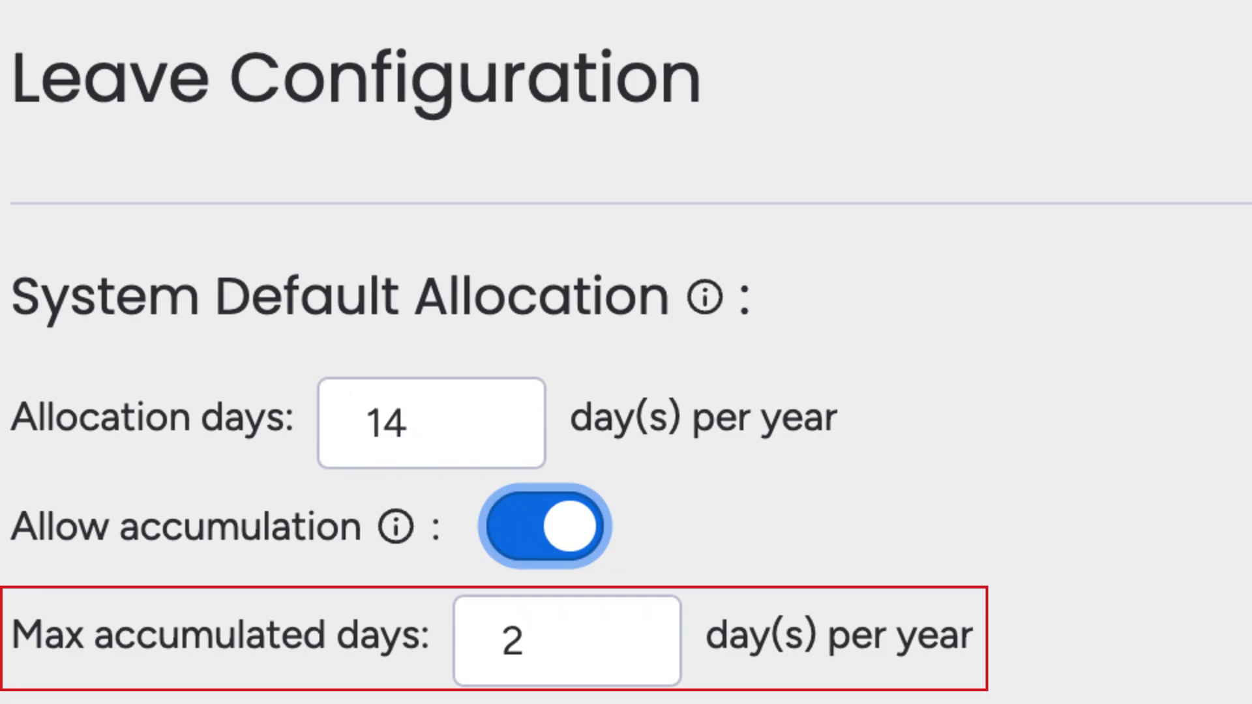
Preview a new leave allocation with accumulation on, check Members and Teams, then discard it.
left_click(1039, 262)
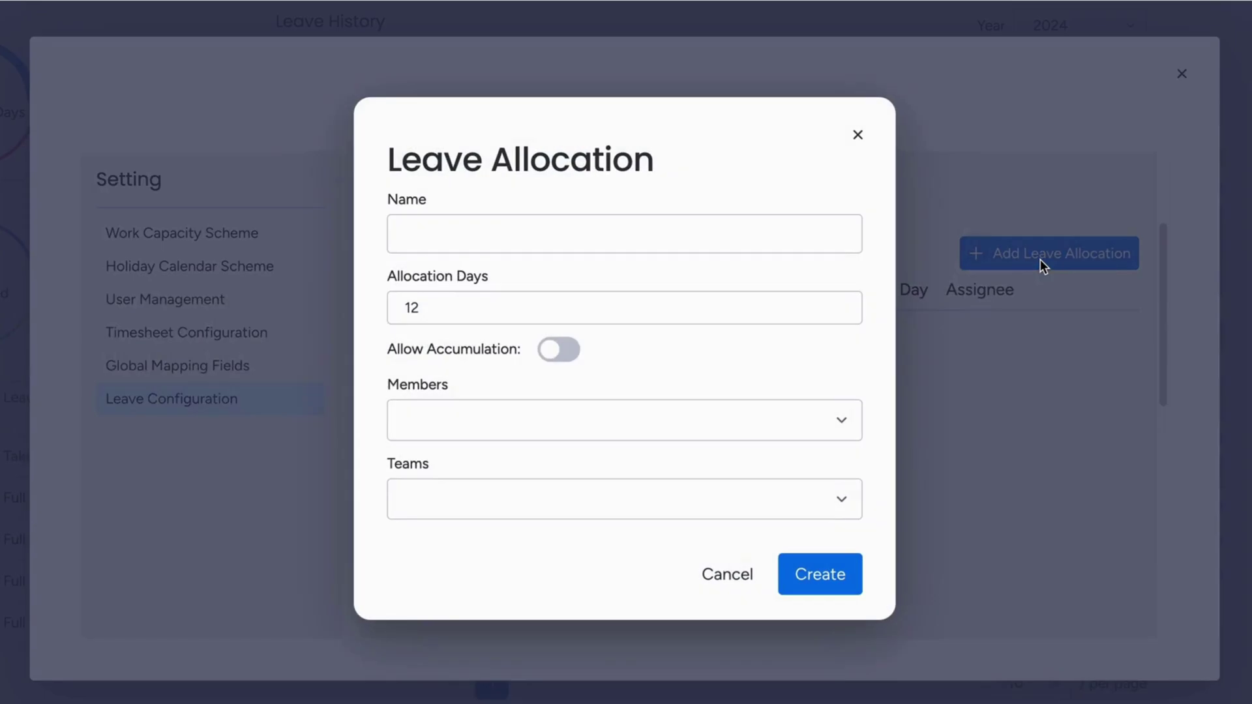
left_click(536, 242)
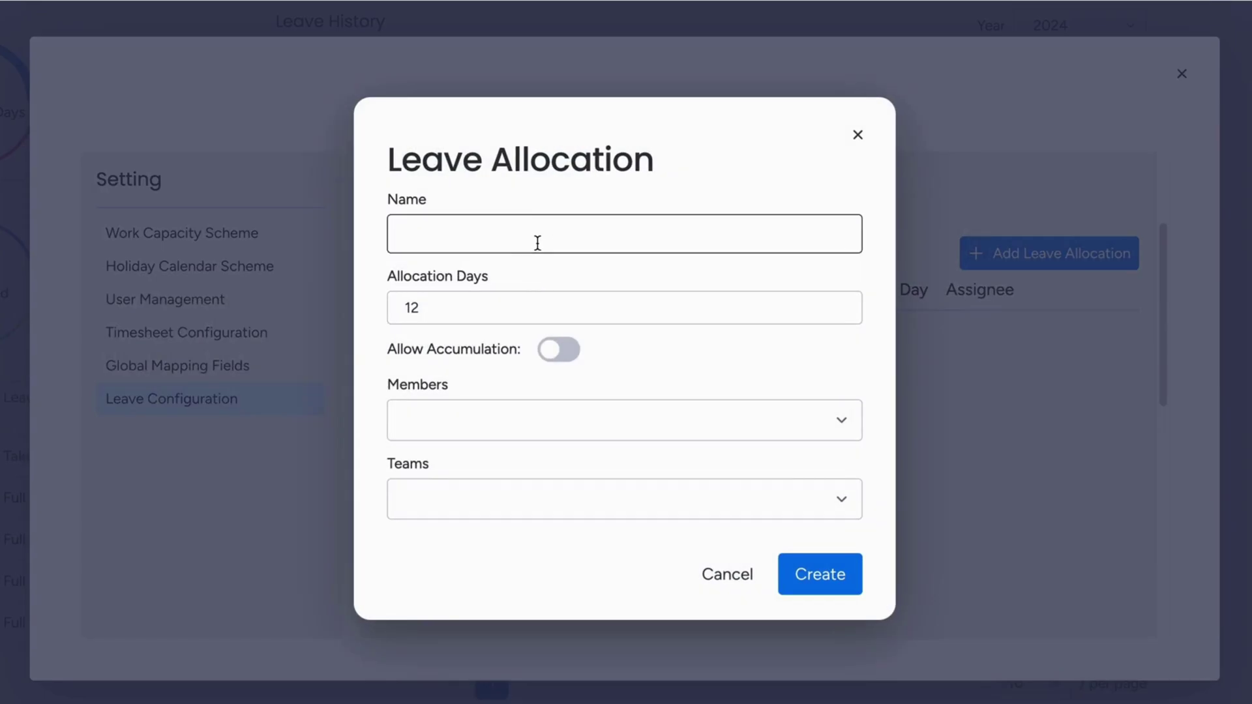
left_click(581, 309)
left_click(558, 349)
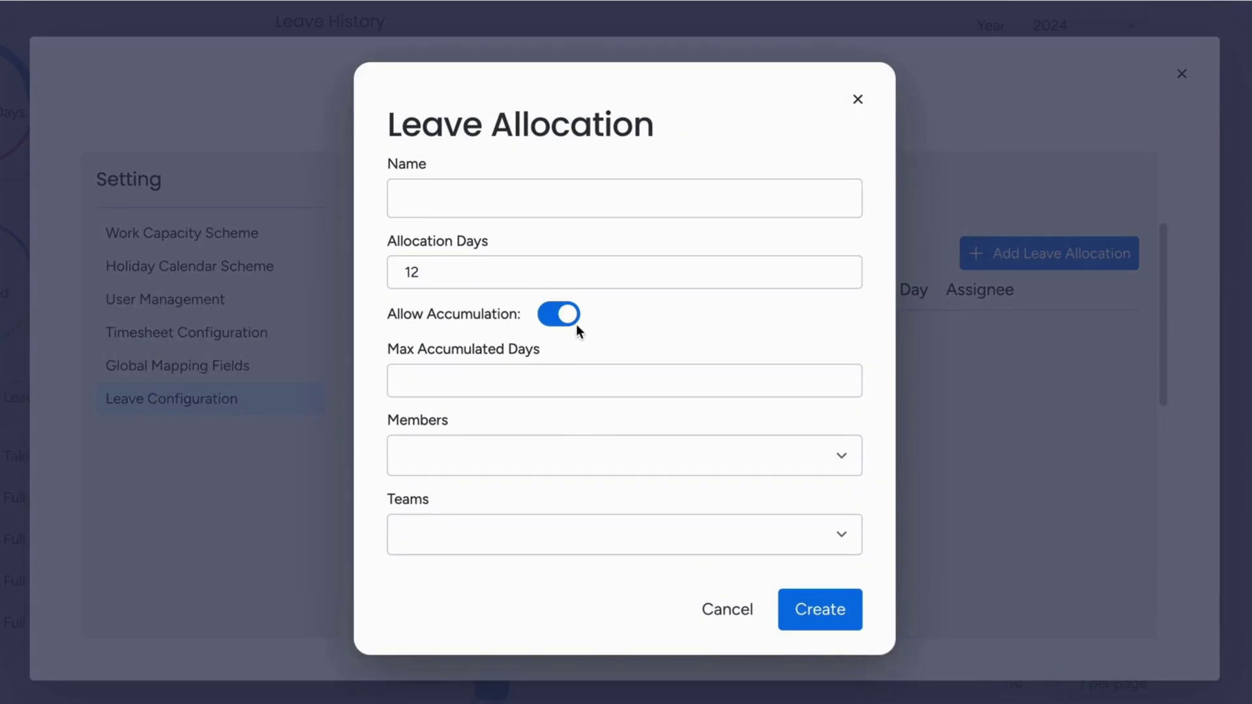
left_click(832, 458)
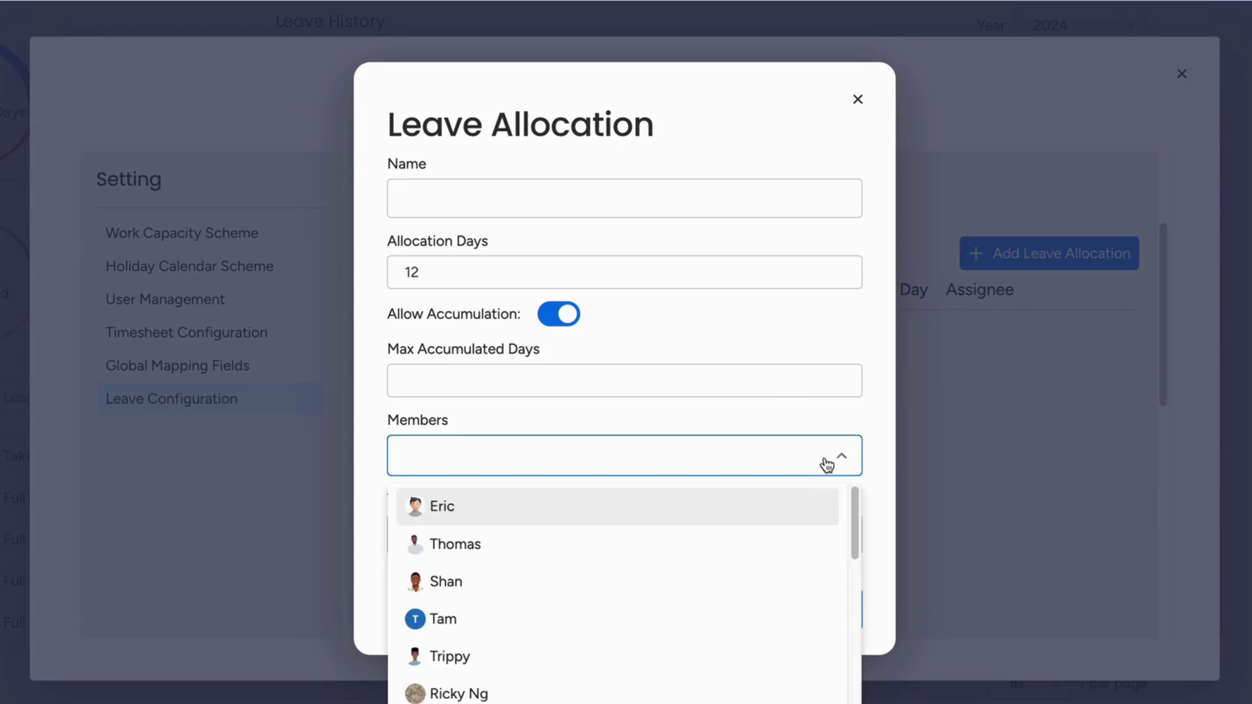
left_click(842, 412)
left_click(841, 534)
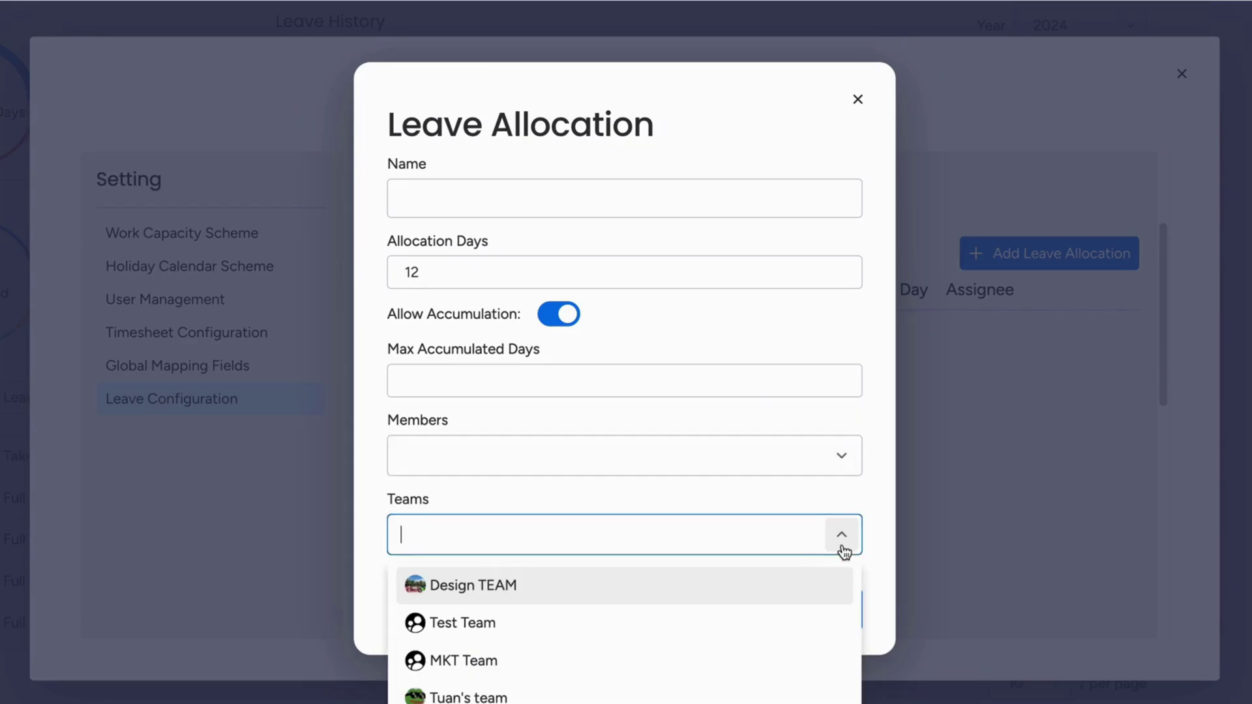
left_click(866, 498)
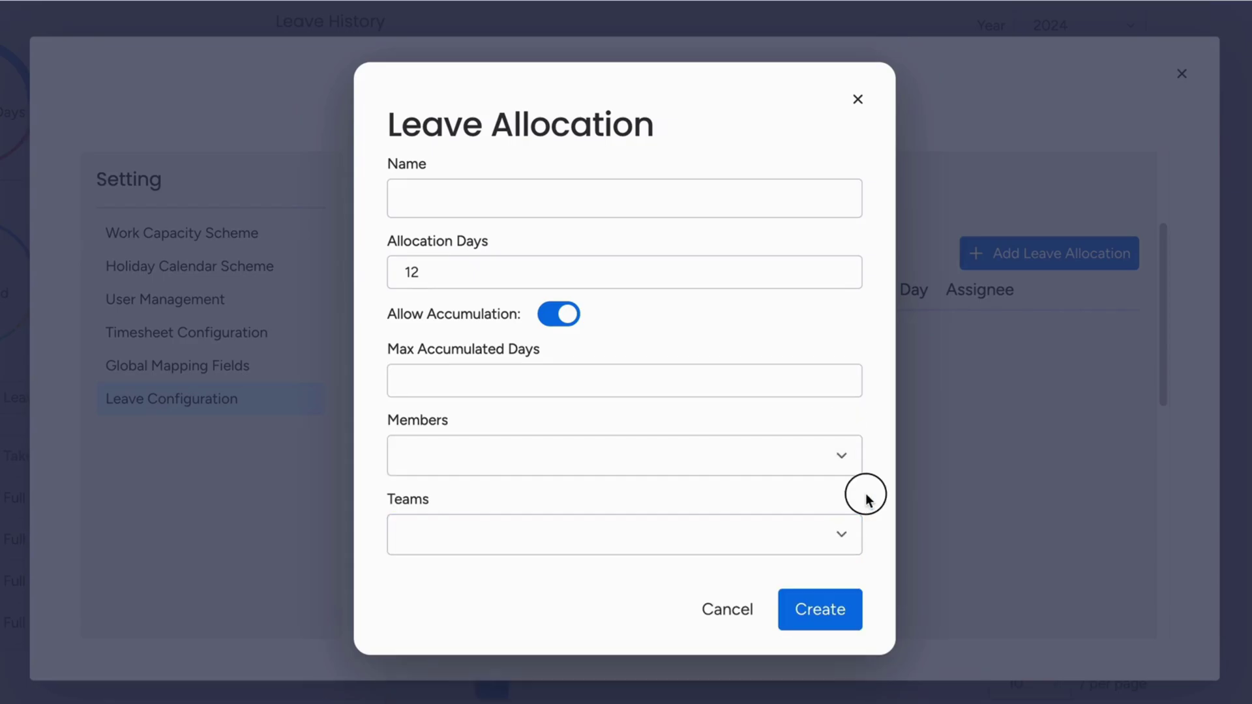
left_click(857, 99)
scroll(898, 473, "down", 5)
scroll(898, 474, "down", 4)
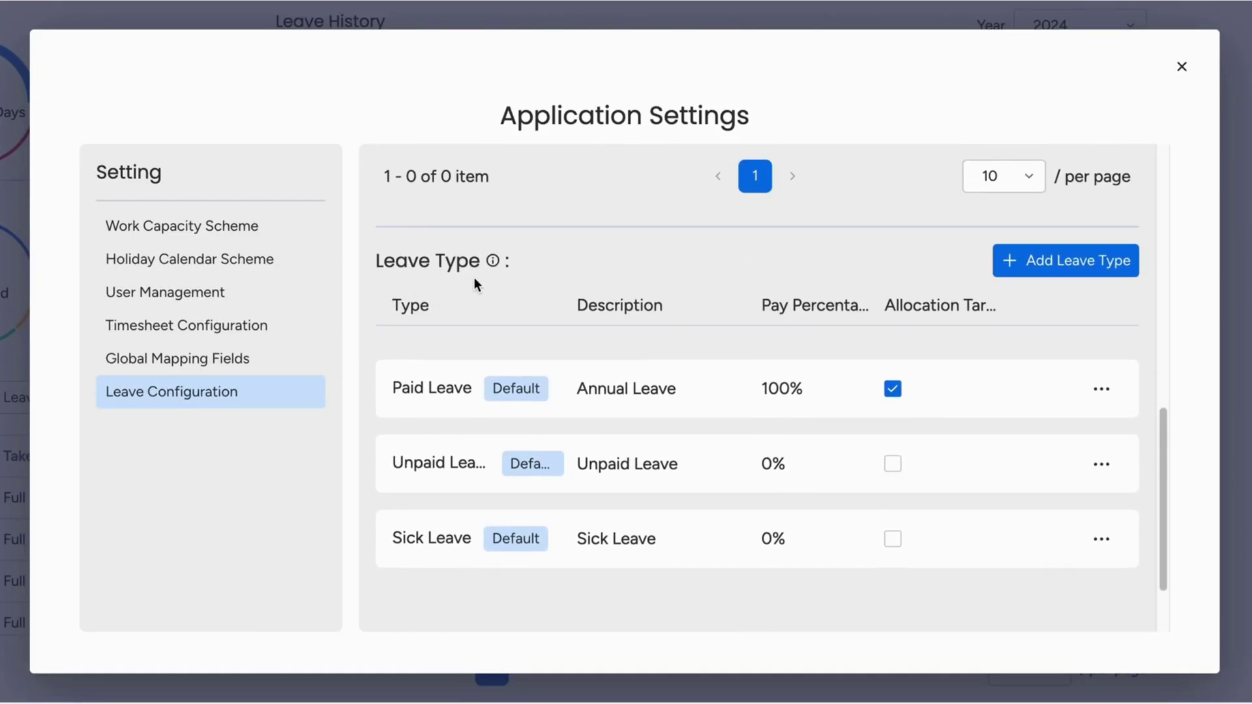
Create 'New Leave Type' with 100% pay, marked as an allocation target.
left_click(1052, 267)
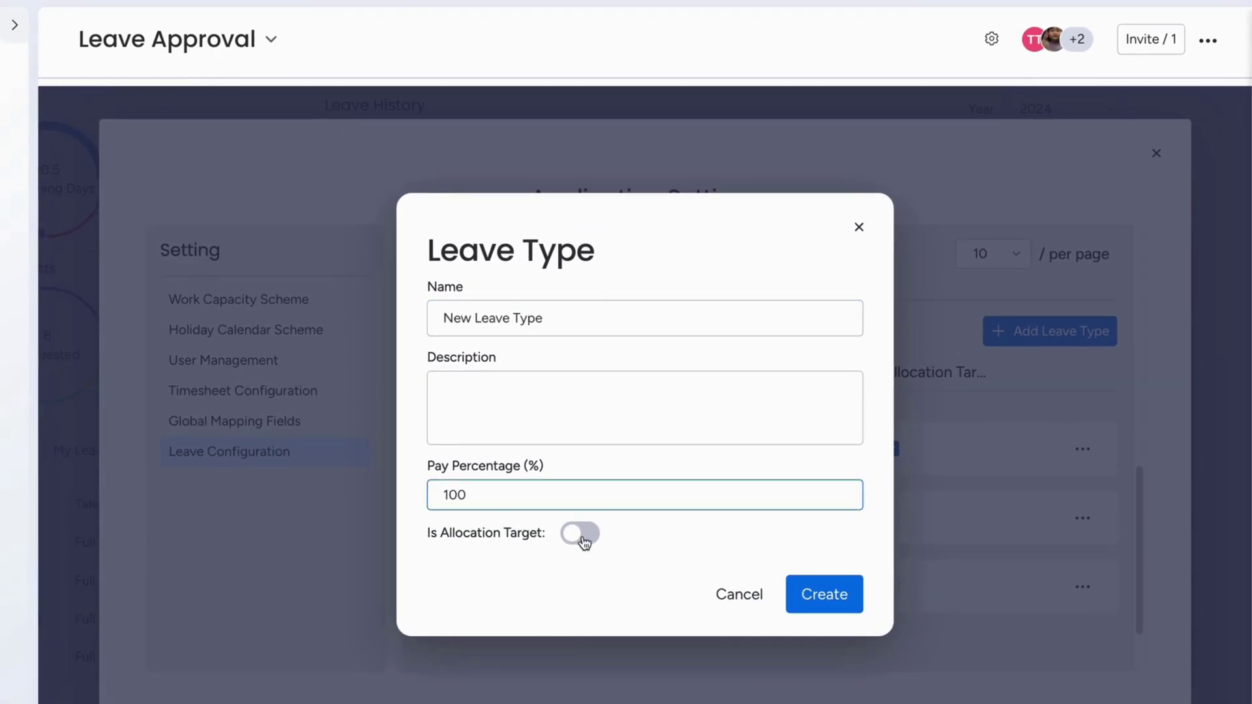
left_click(579, 529)
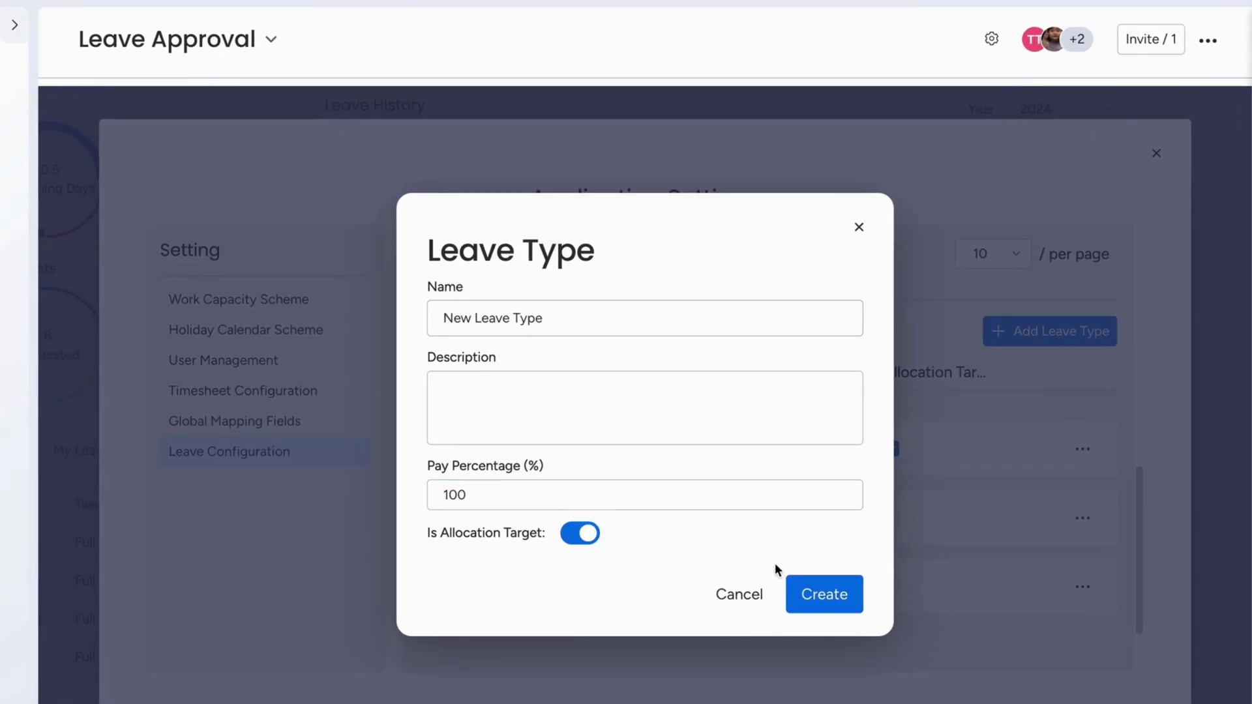
left_click(824, 594)
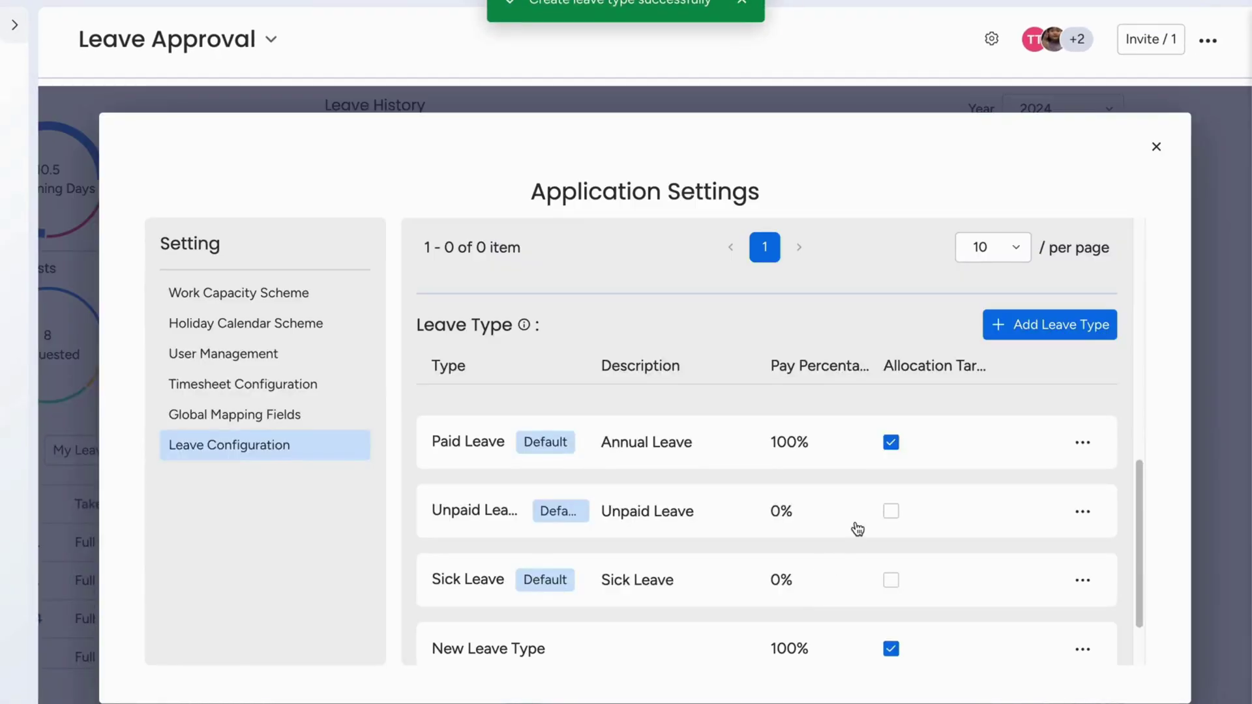
scroll(858, 528, "down", 2)
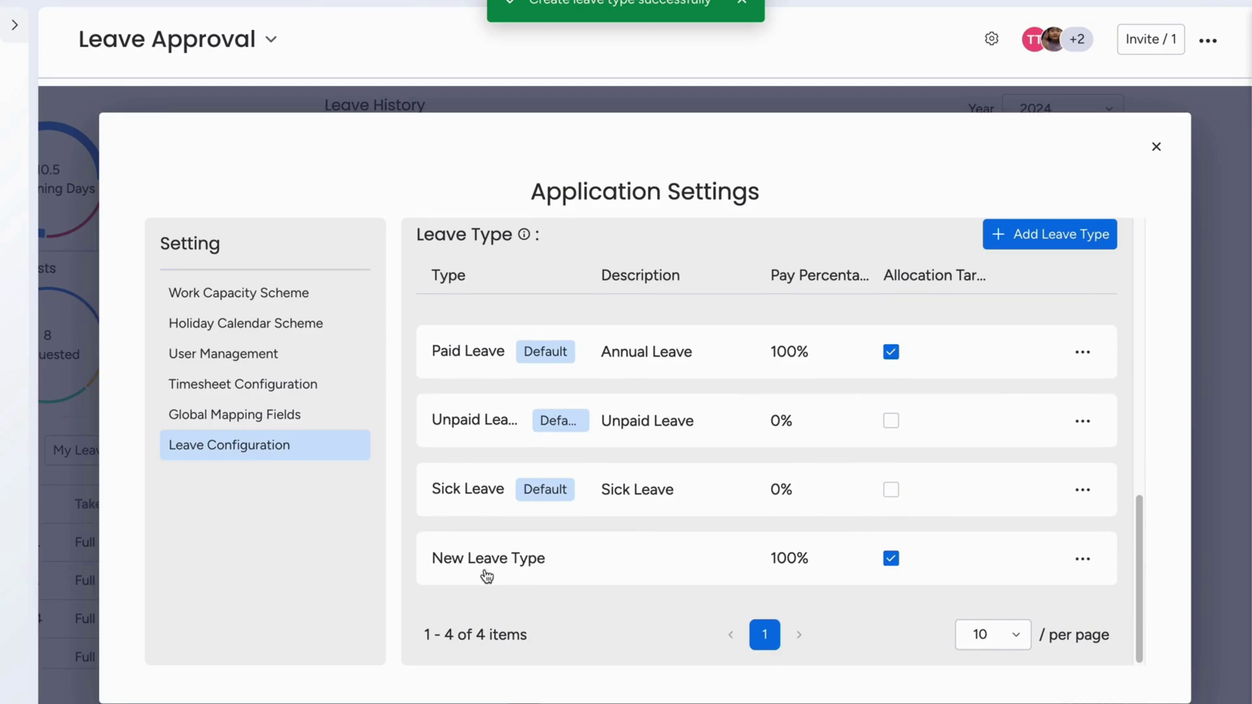
scroll(719, 572, "up", 3)
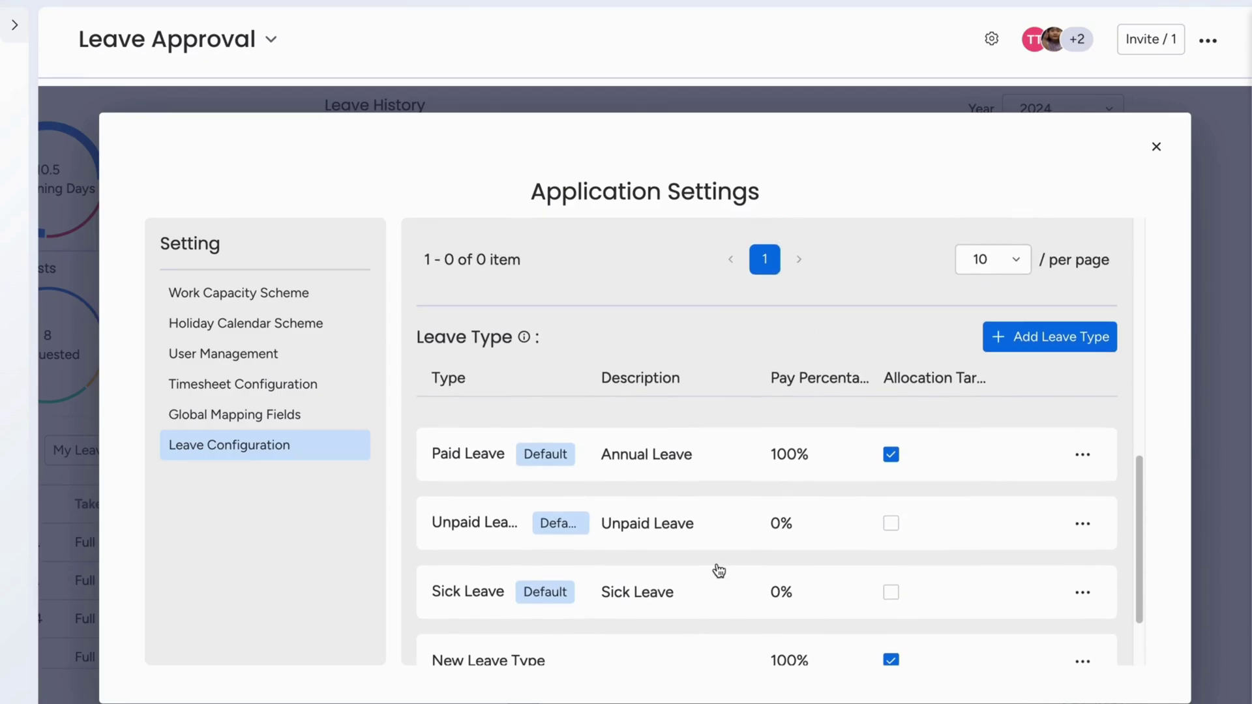
left_click(1157, 147)
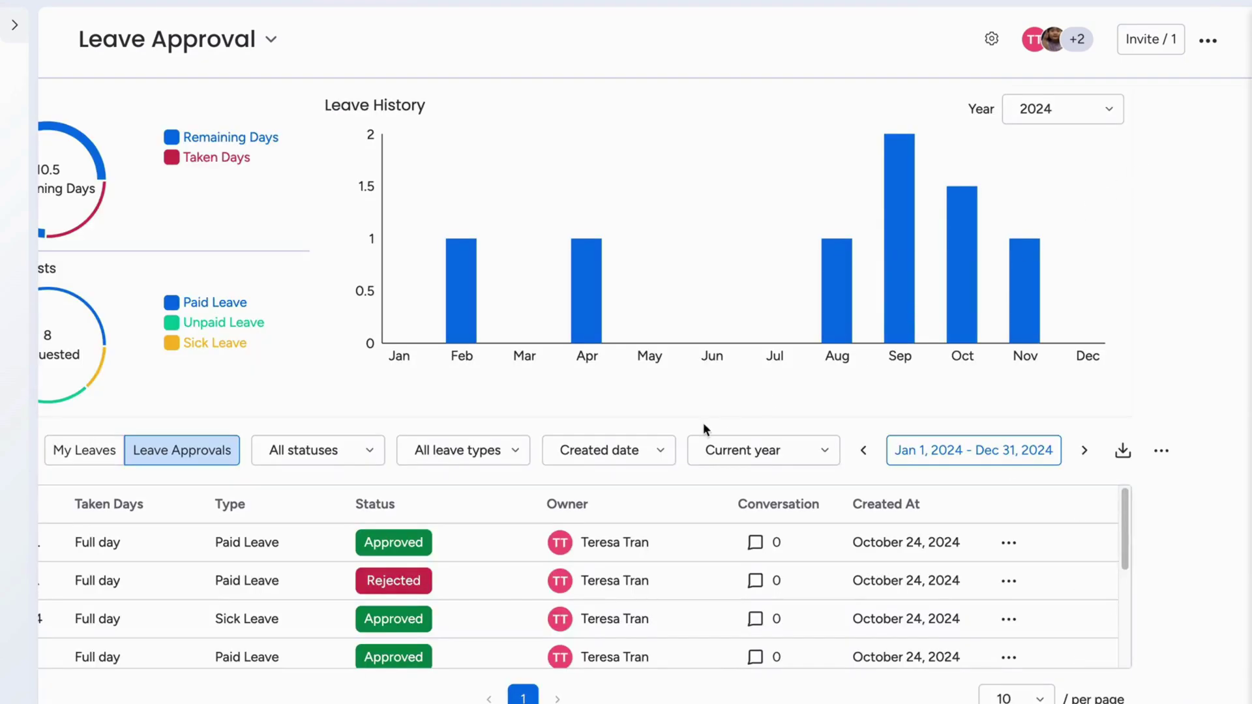
scroll(703, 428, "left", 3)
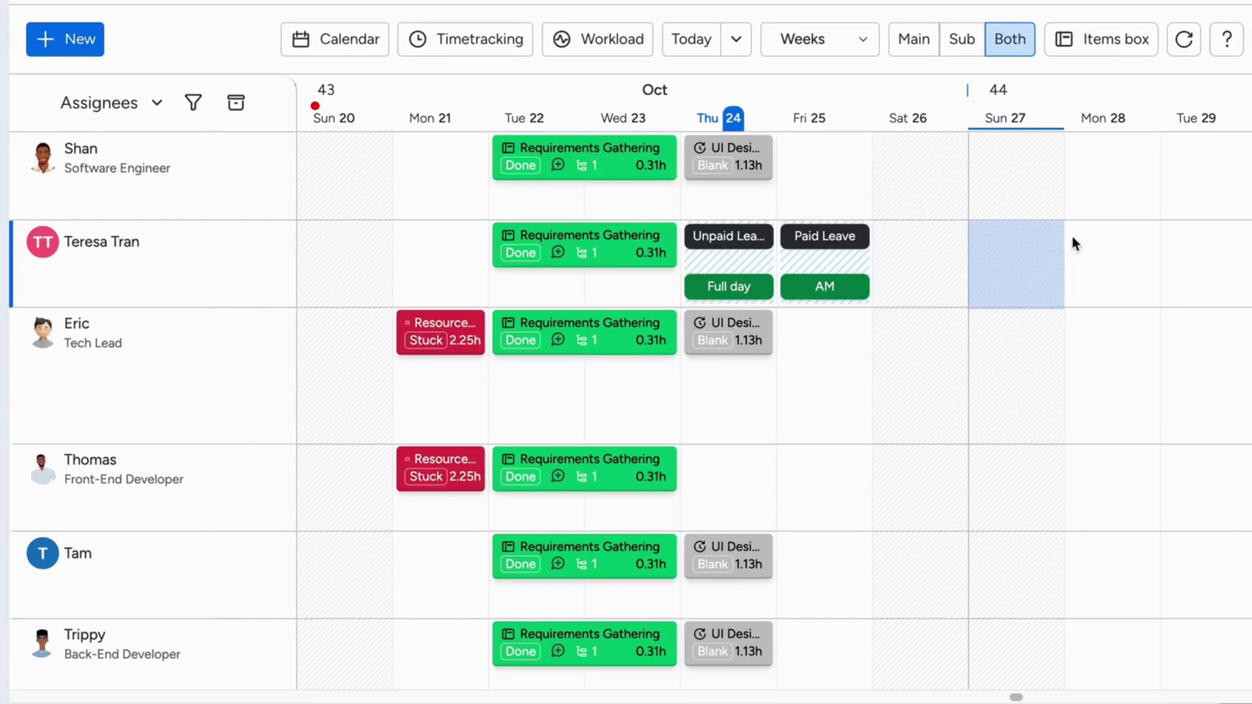
left_click(1117, 257)
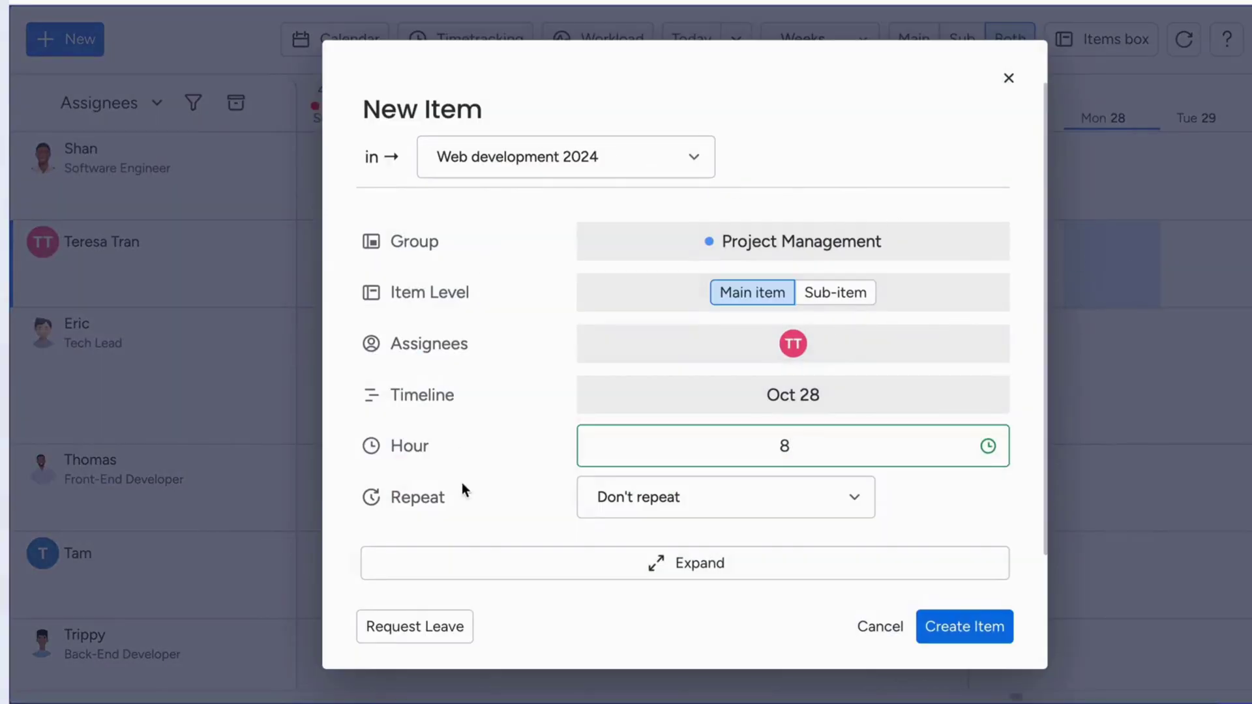
left_click(448, 631)
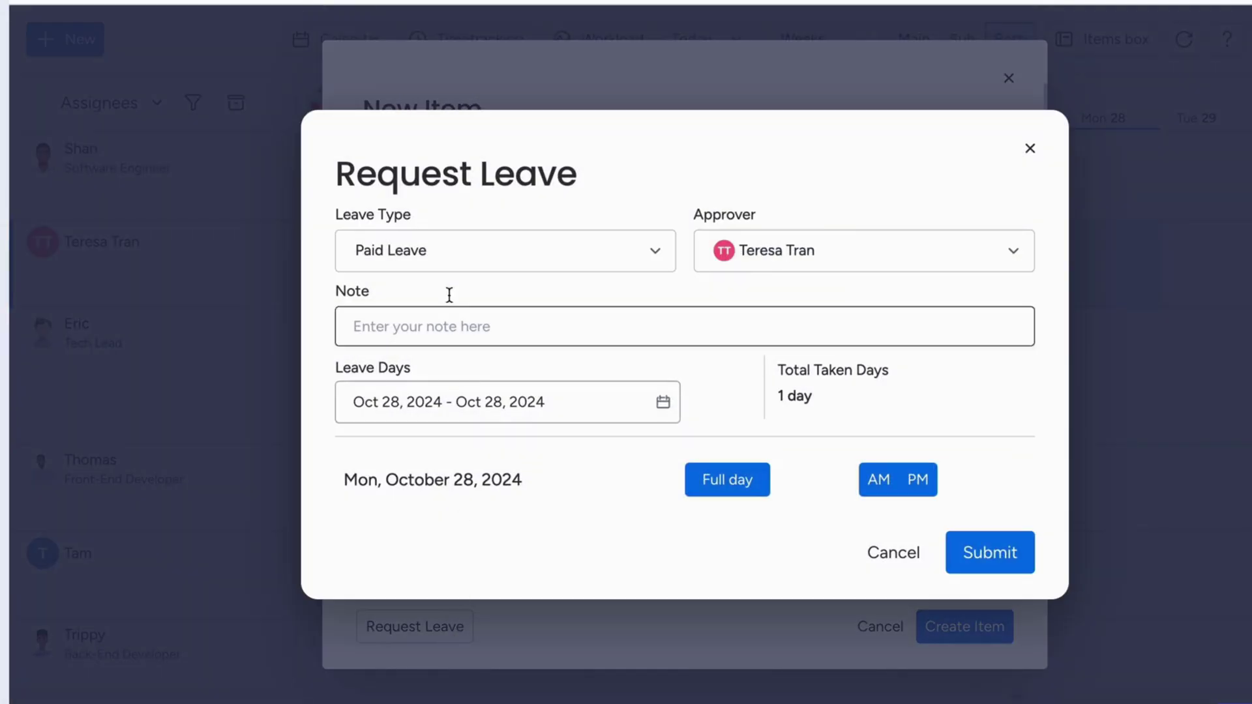